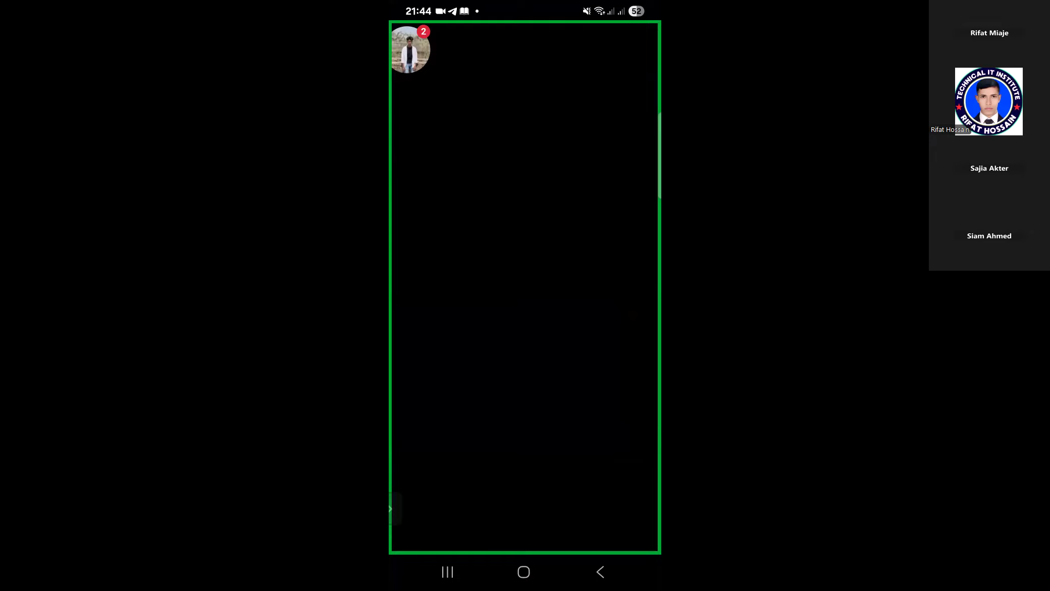
Step: Leave the Google Ads app and return to the phone's home screen
left_click(524, 572)
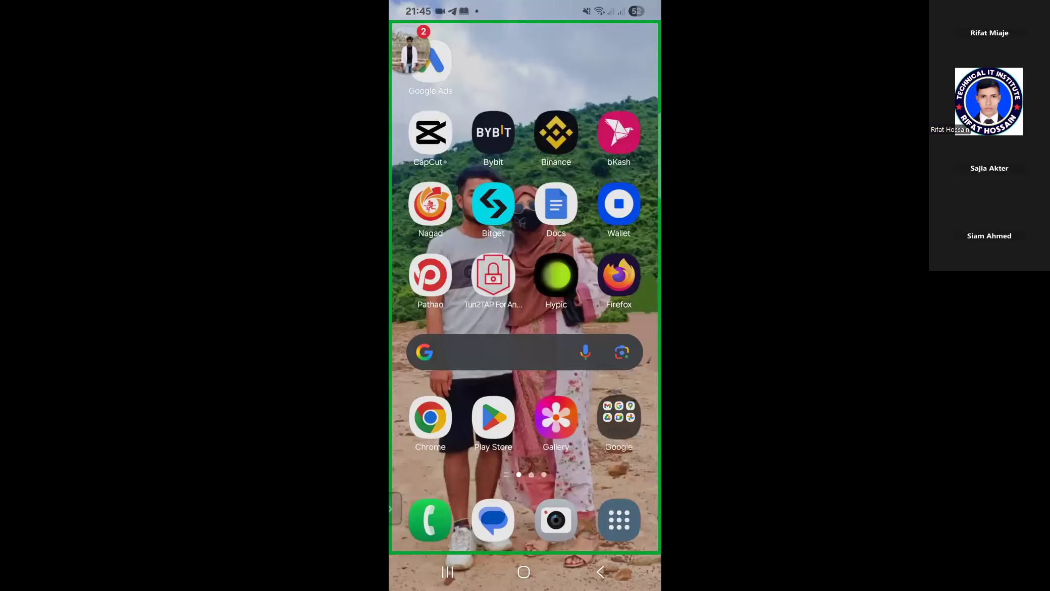
Step: Switch through recent apps, then relaunch Google Ads from the app list onto its Account overview
left_click(447, 572)
left_click(525, 283)
left_click(447, 572)
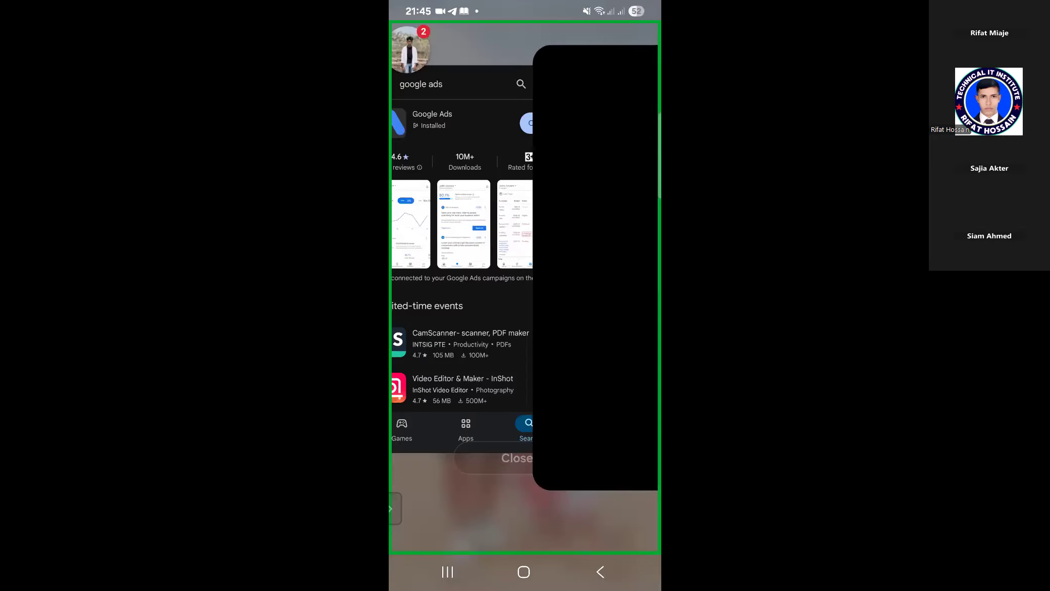
left_click_drag(606, 282, 480, 283)
left_click(525, 272)
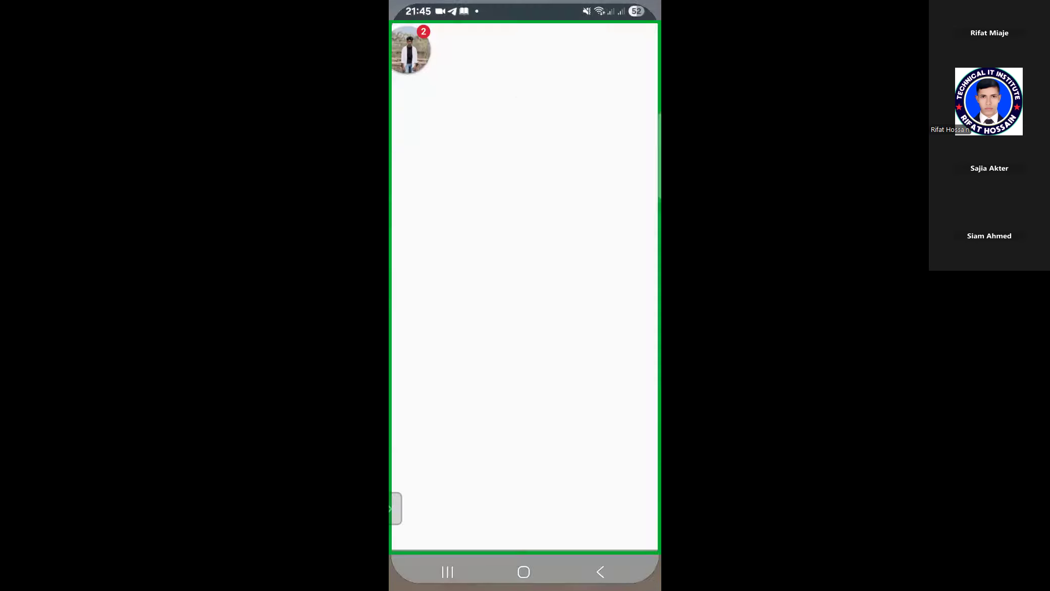
left_click(448, 572)
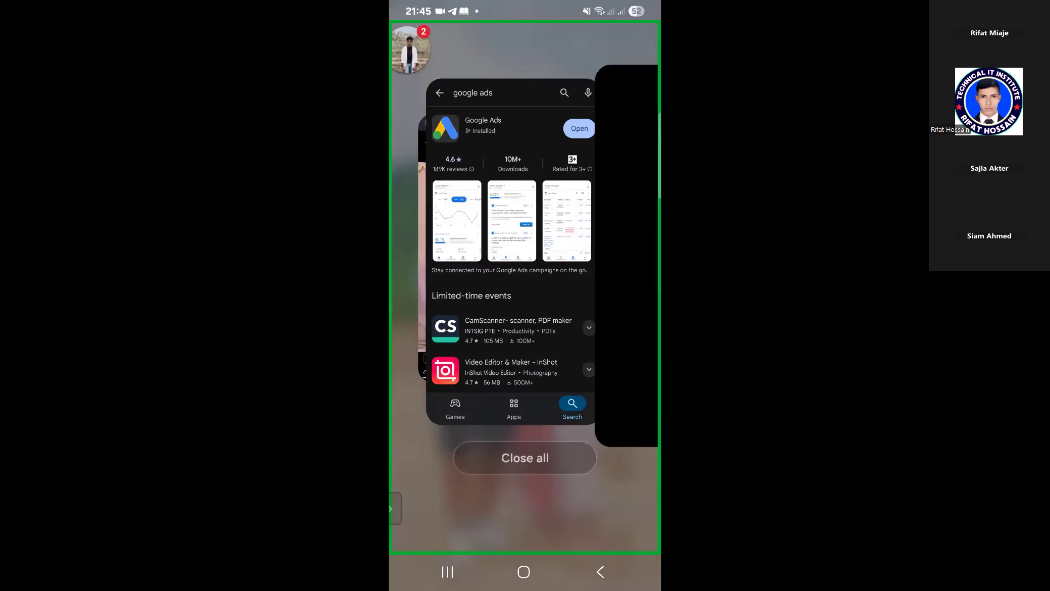
left_click(525, 572)
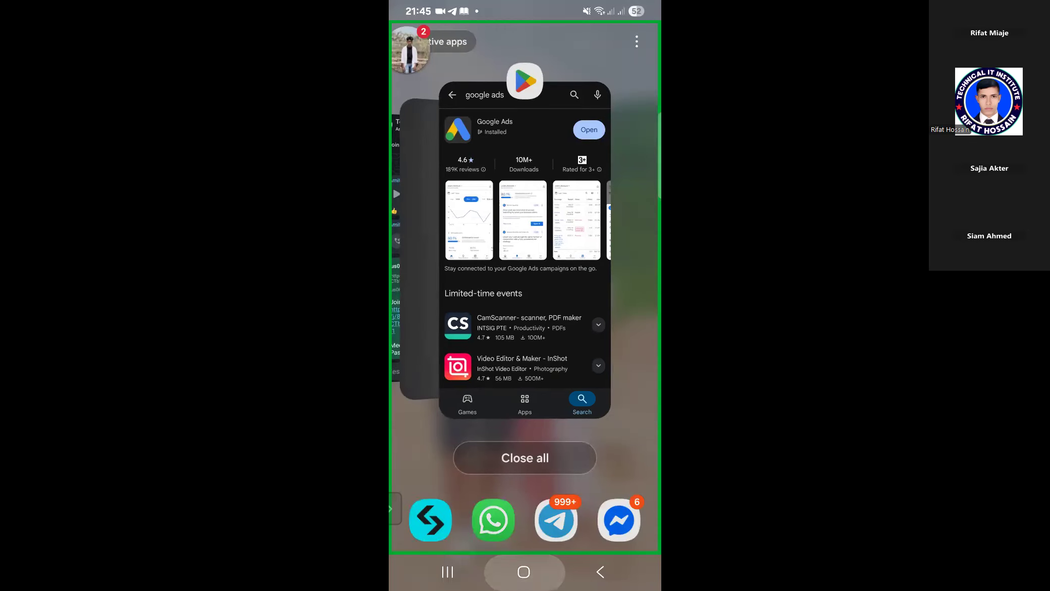
left_click(619, 519)
left_click(493, 365)
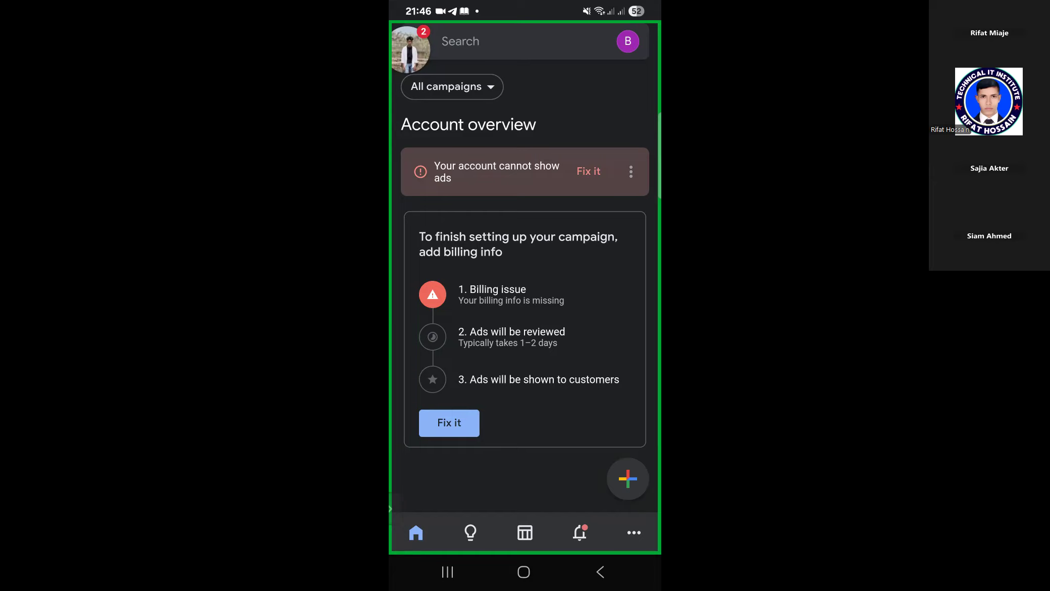
Step: Dismiss the create-new options, then stop the Zoom phone share to show the desktop browser
left_click(628, 478)
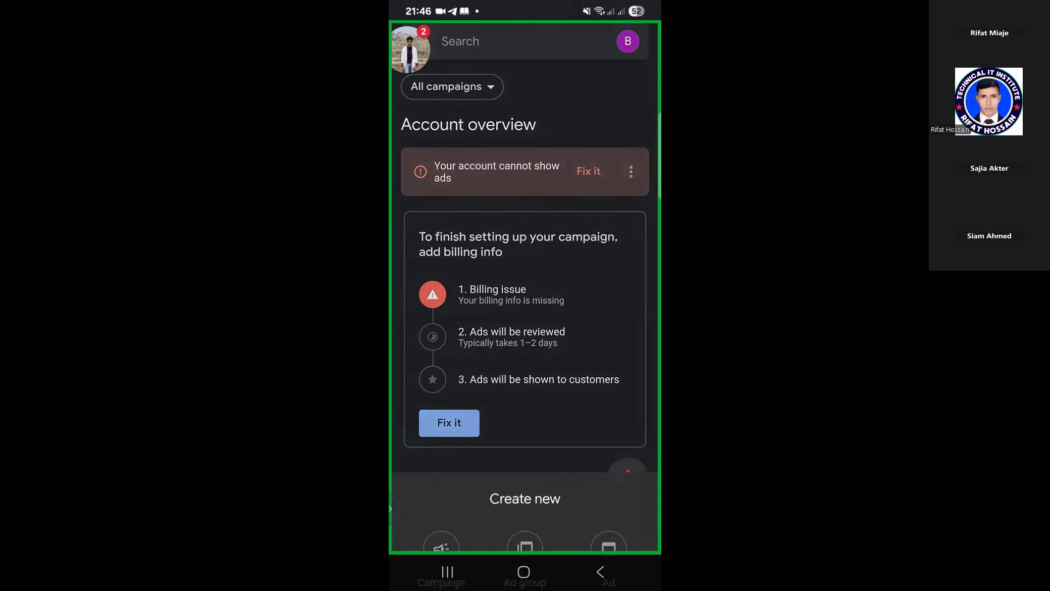
left_click(600, 572)
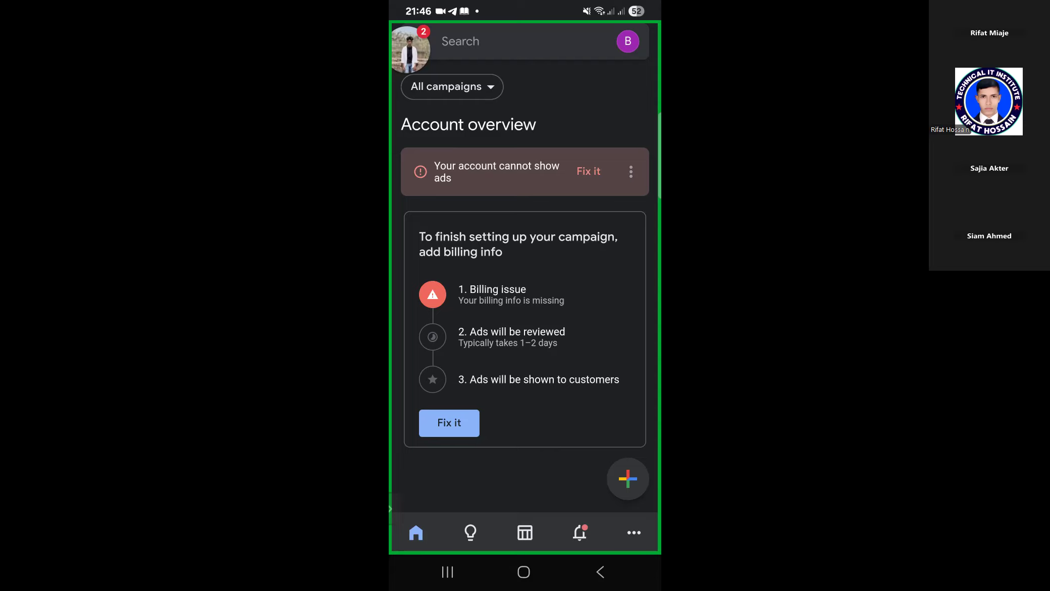
left_click(447, 572)
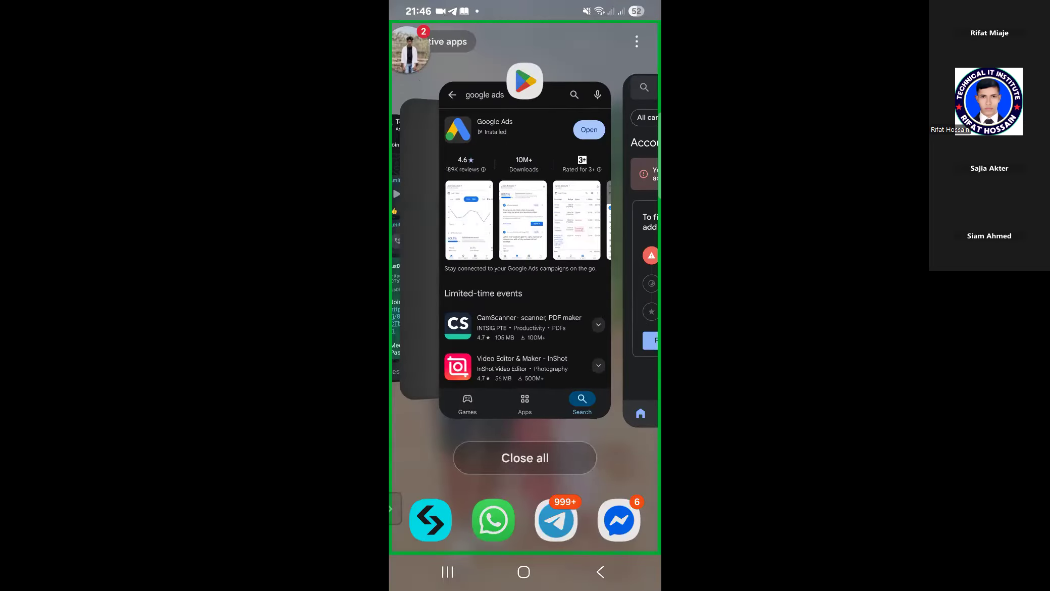
left_click_drag(470, 263, 616, 263)
left_click(525, 252)
left_click(526, 303)
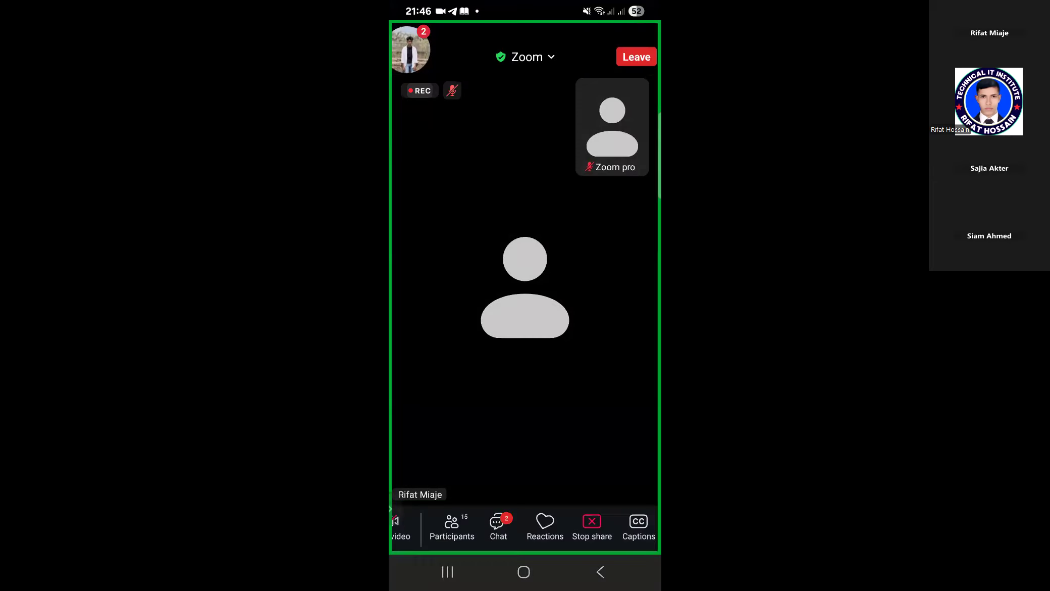
left_click(592, 527)
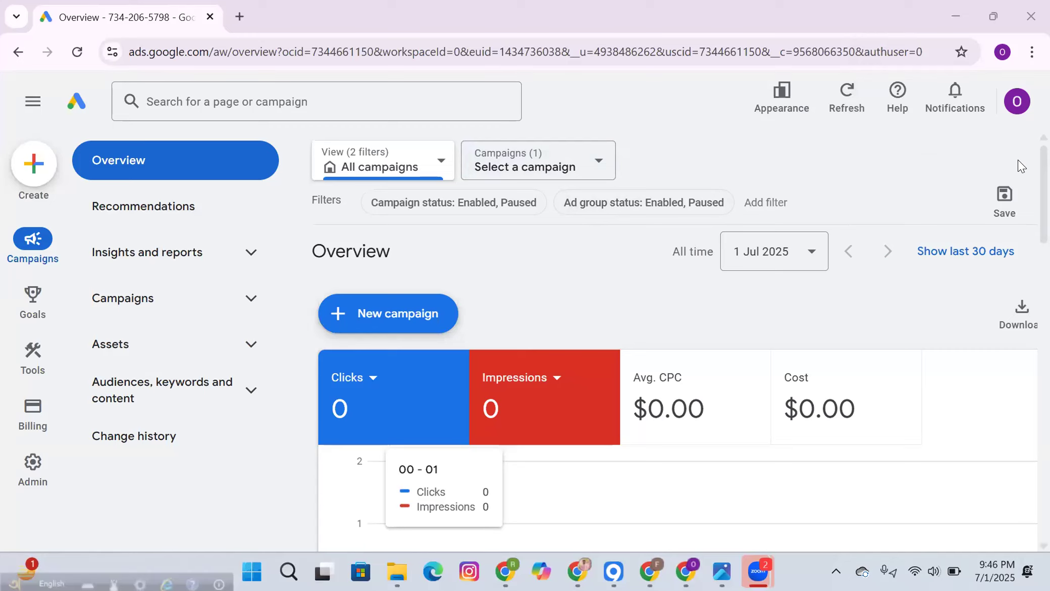
Step: Minimize the Google Ads and Facebook browser windows and launch Chrome from the desktop
left_click(1015, 103)
left_click(677, 146)
left_click(959, 10)
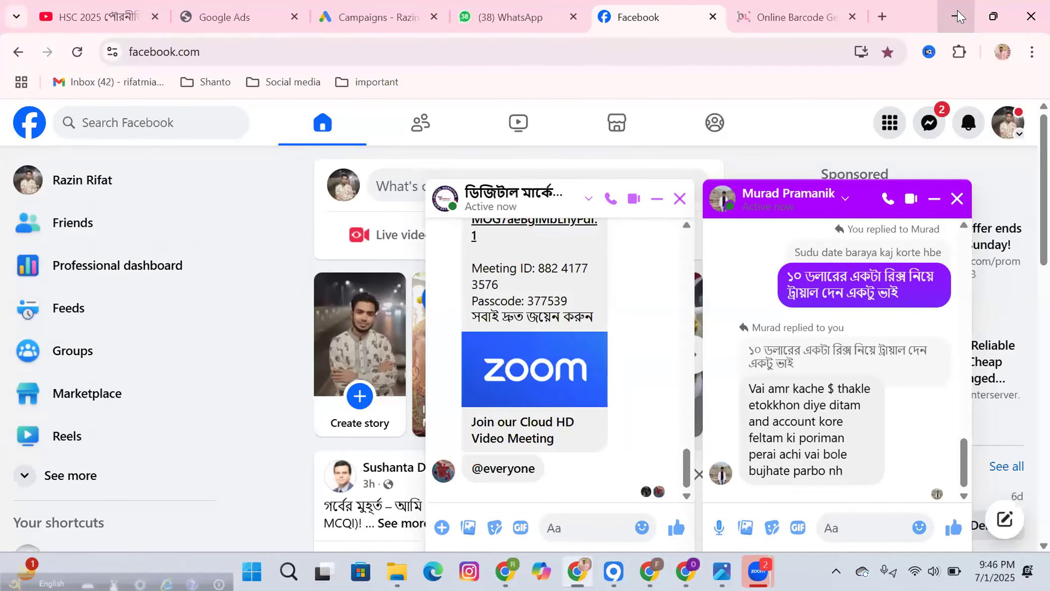
left_click(957, 11)
left_click(342, 111)
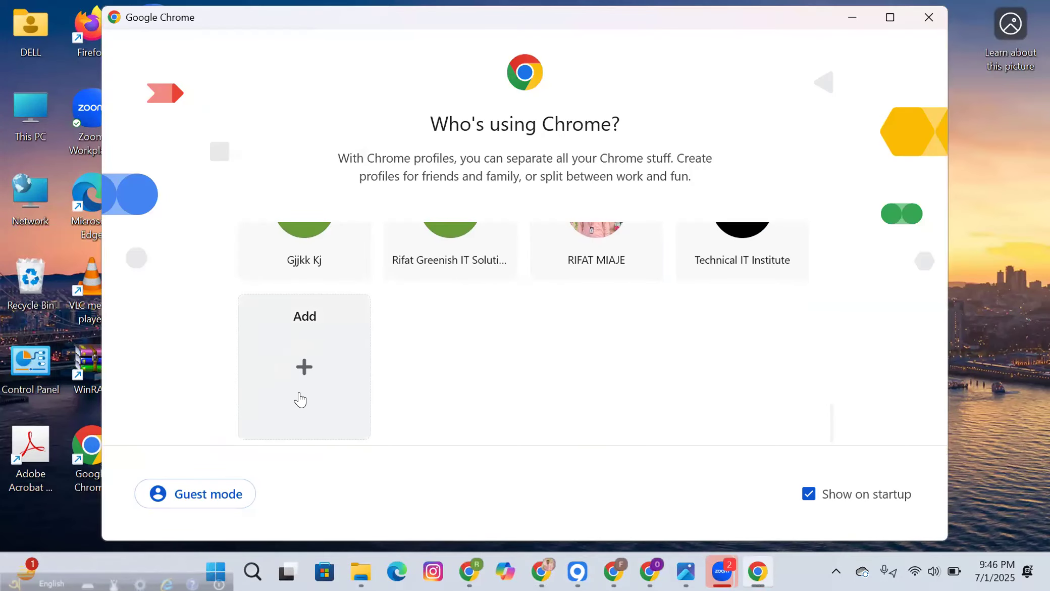
Step: Add a new Chrome profile and sign in with the Google account's email and password
left_click(299, 397)
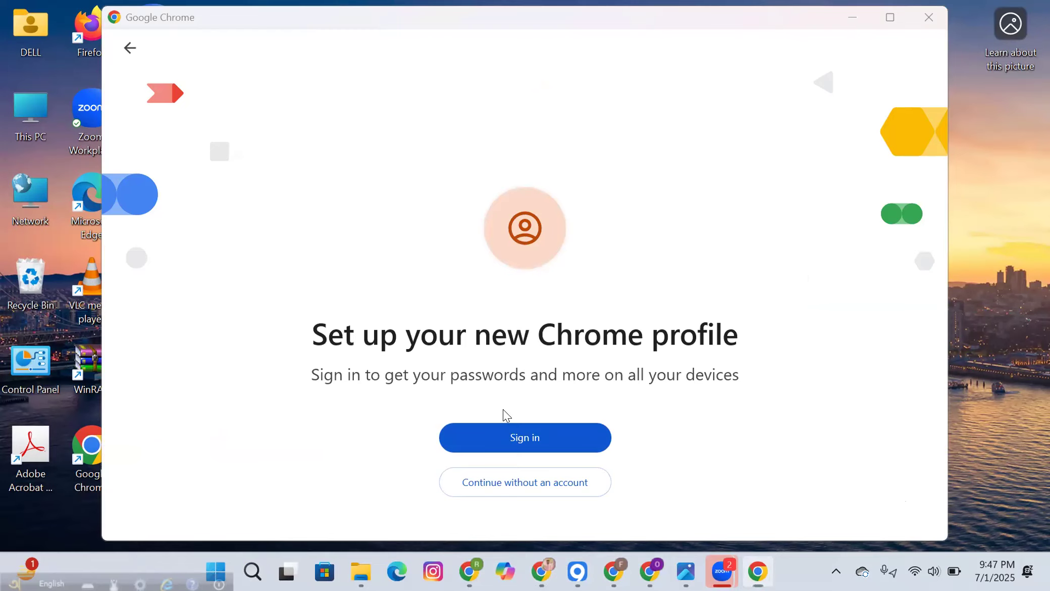
left_click(543, 427)
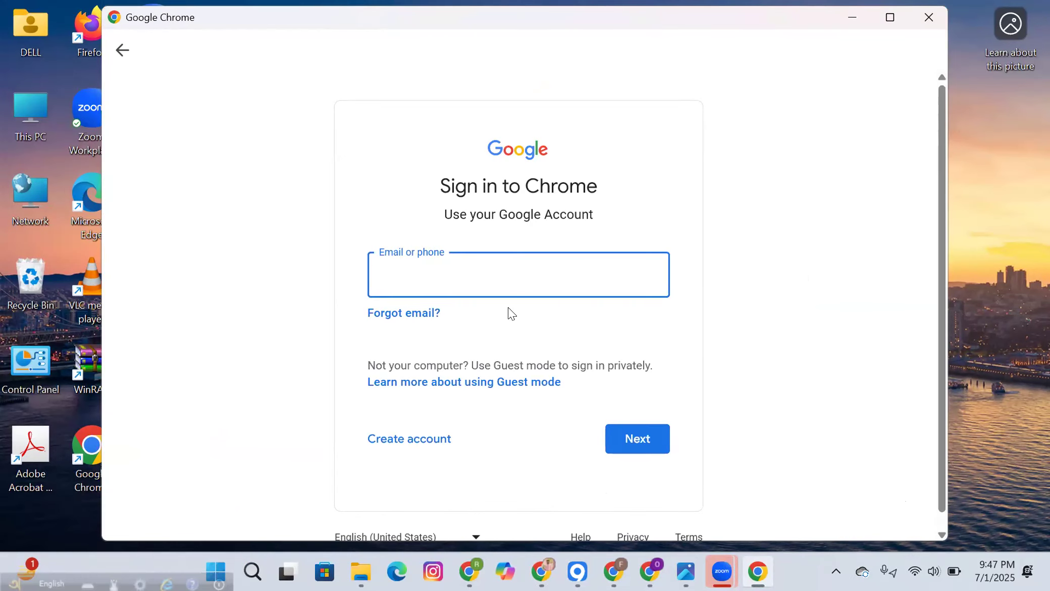
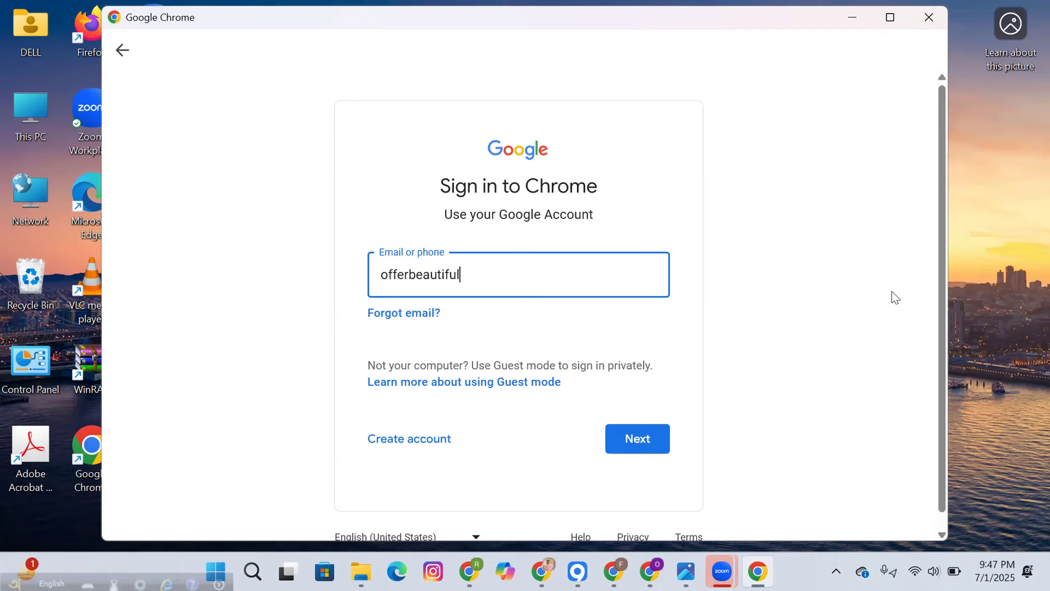
left_click(661, 436)
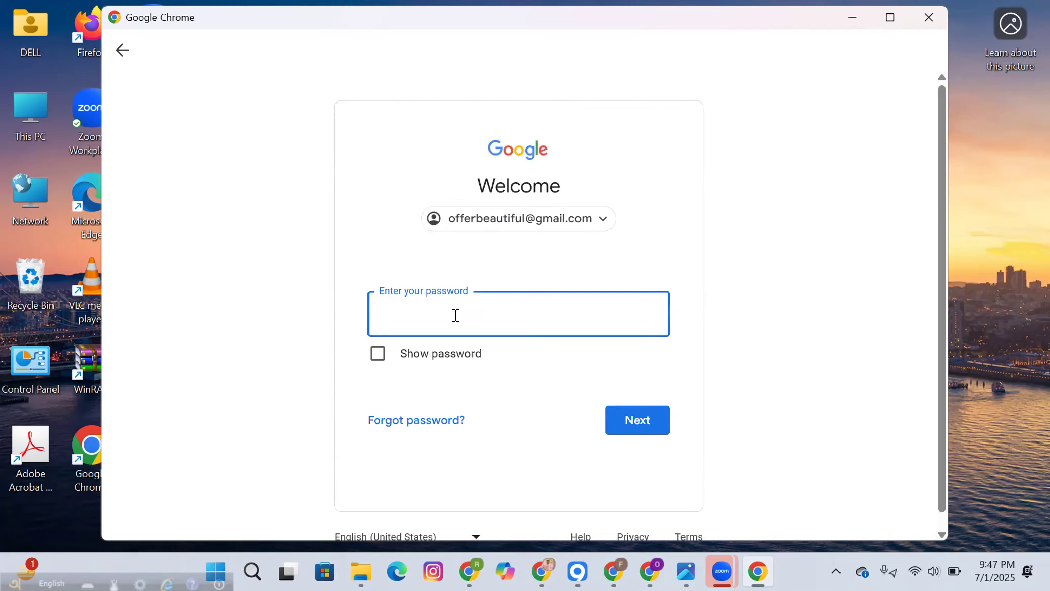
type("••••••••••")
left_click(619, 424)
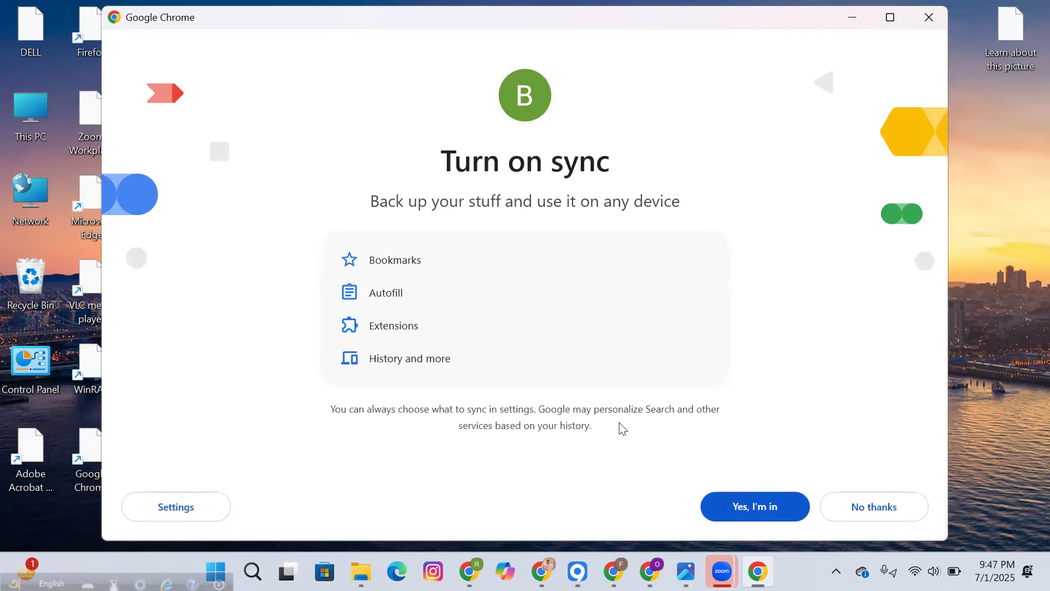
Step: Turn on sync and accept the new profile's name and colour
left_click(760, 507)
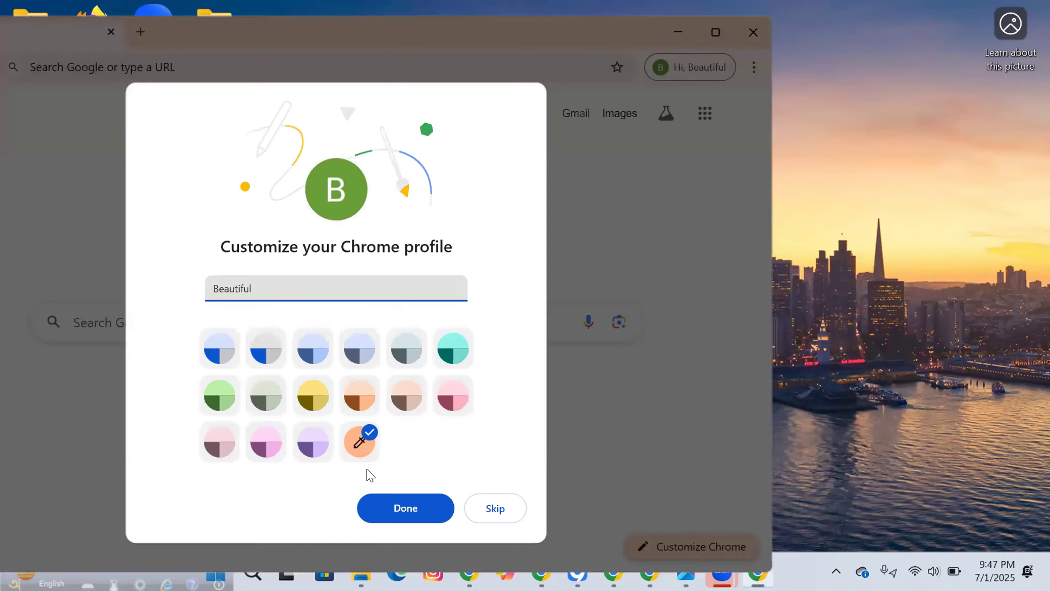
left_click(424, 495)
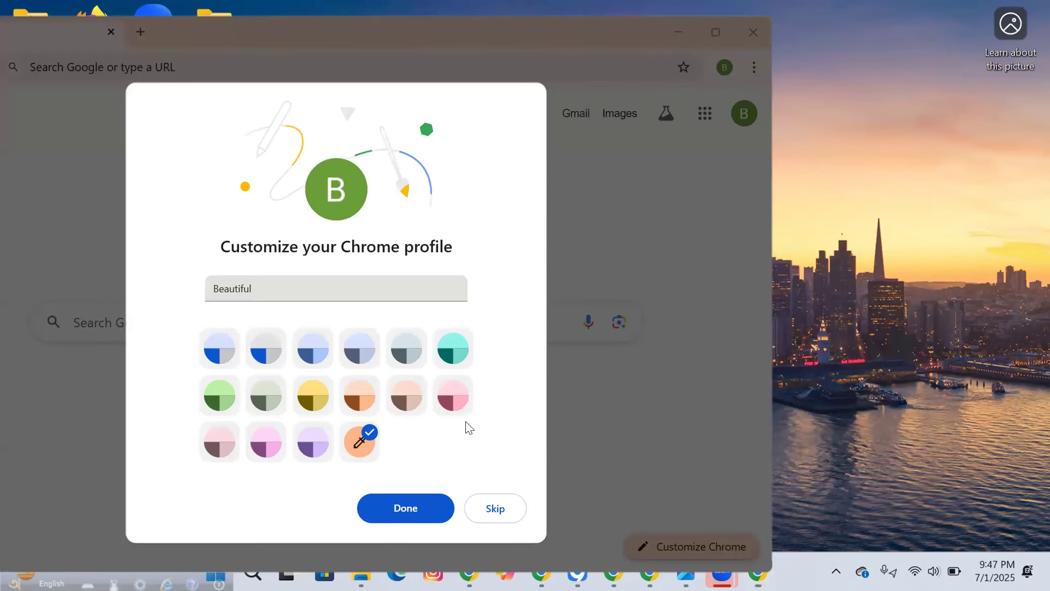
left_click(387, 508)
Step: Maximize the Chrome window and open Google Ads from the Google apps grid
left_click(715, 32)
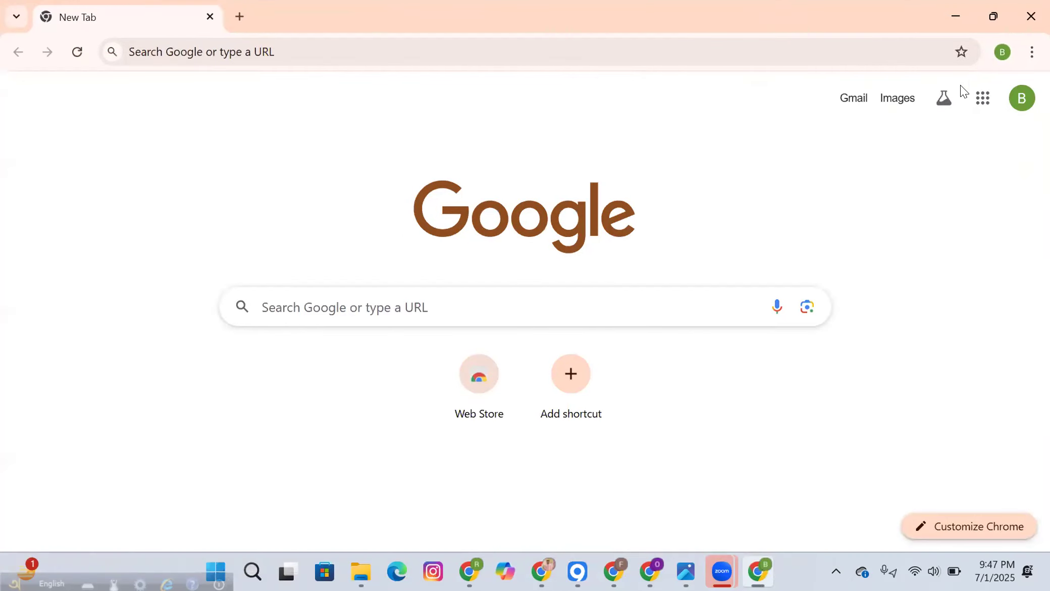
left_click(983, 93)
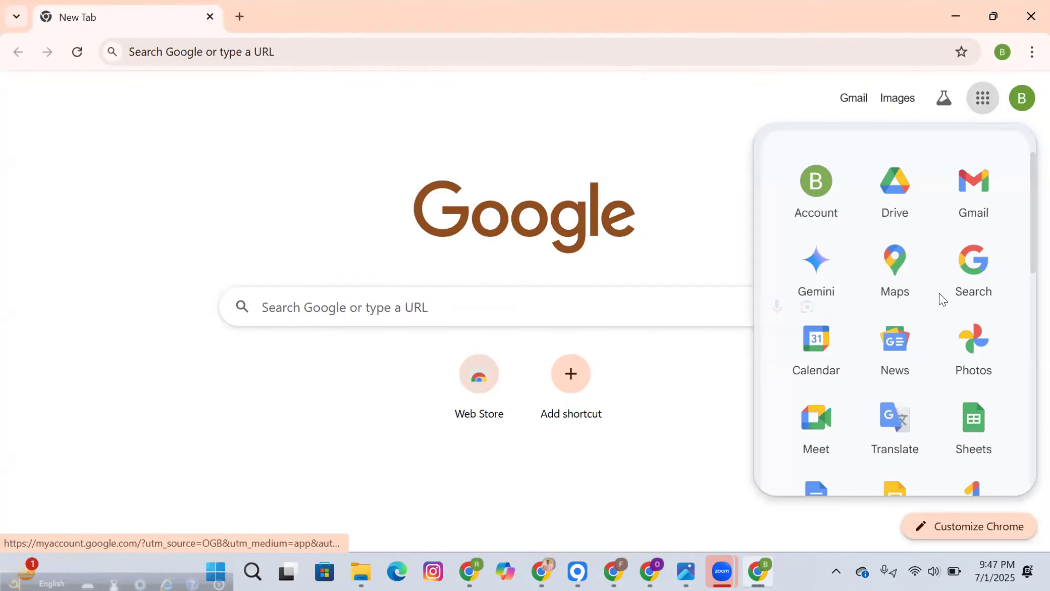
scroll(941, 299, "down", 12)
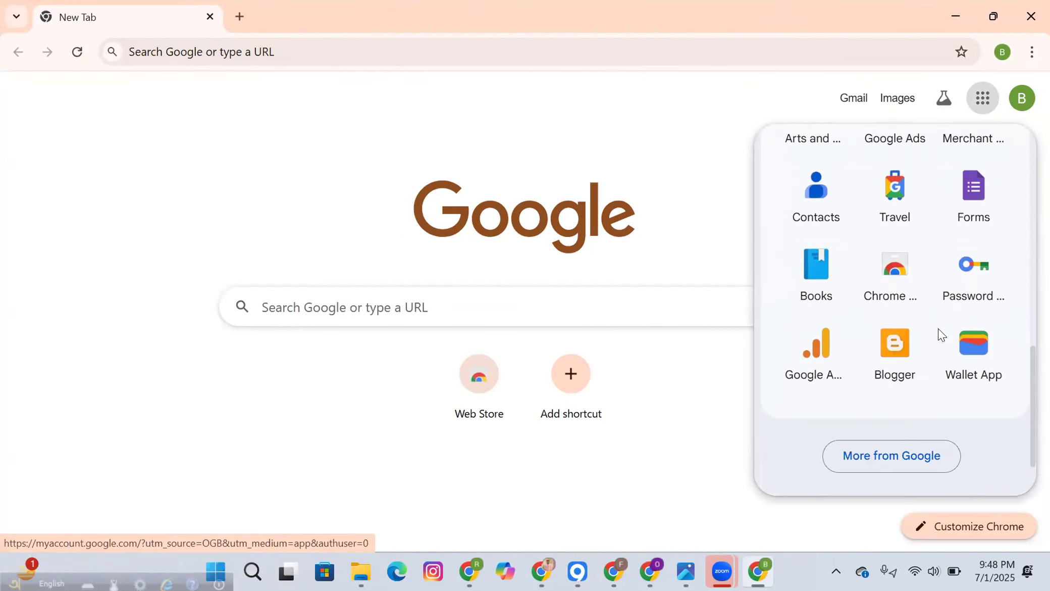
scroll(941, 335, "up", 3)
left_click(897, 282)
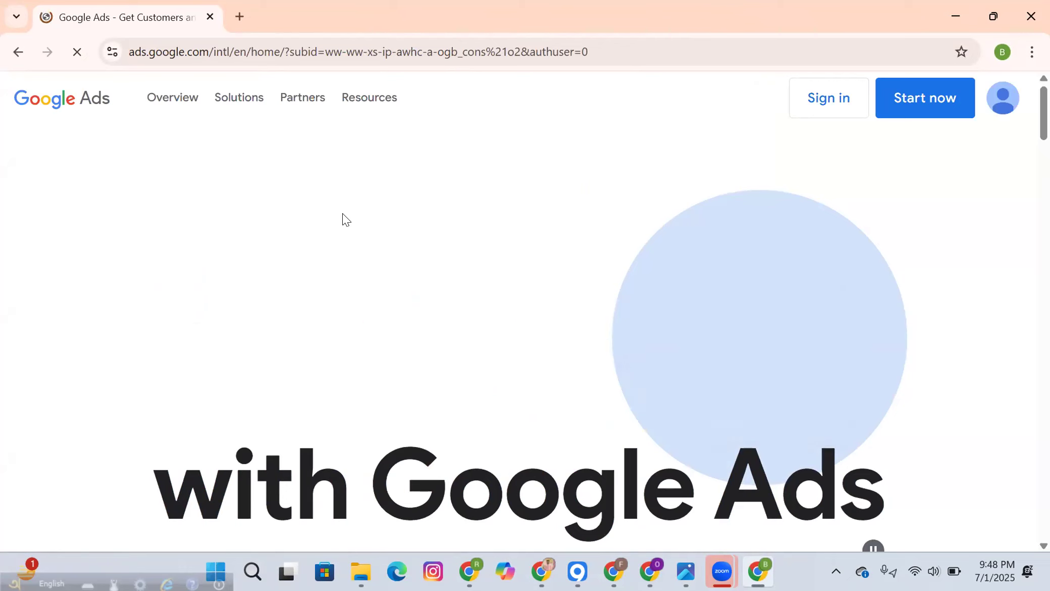
Step: Sign in to Google Ads from its home page in the new profile
left_click(840, 99)
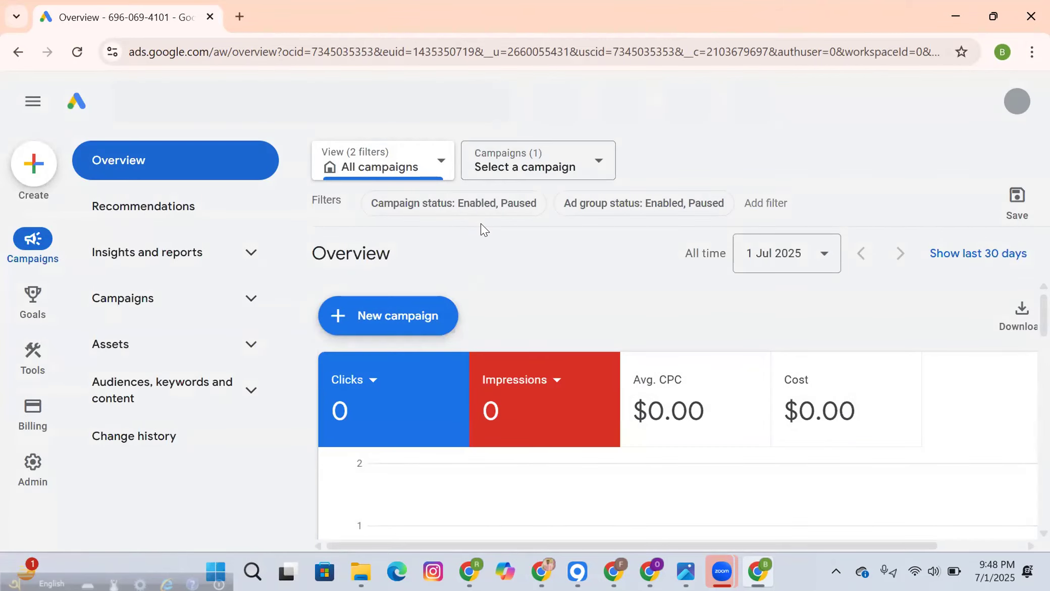
scroll(437, 323, "down", 3)
scroll(437, 327, "up", 3)
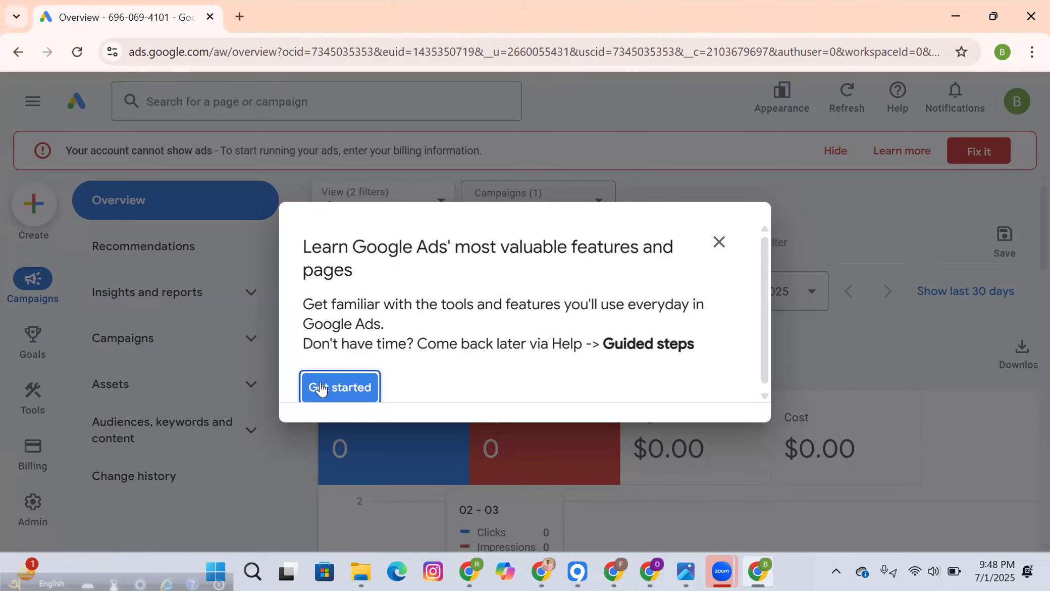
Step: Complete the eight-step feature tour through Tools and dismiss the completion message
left_click(343, 388)
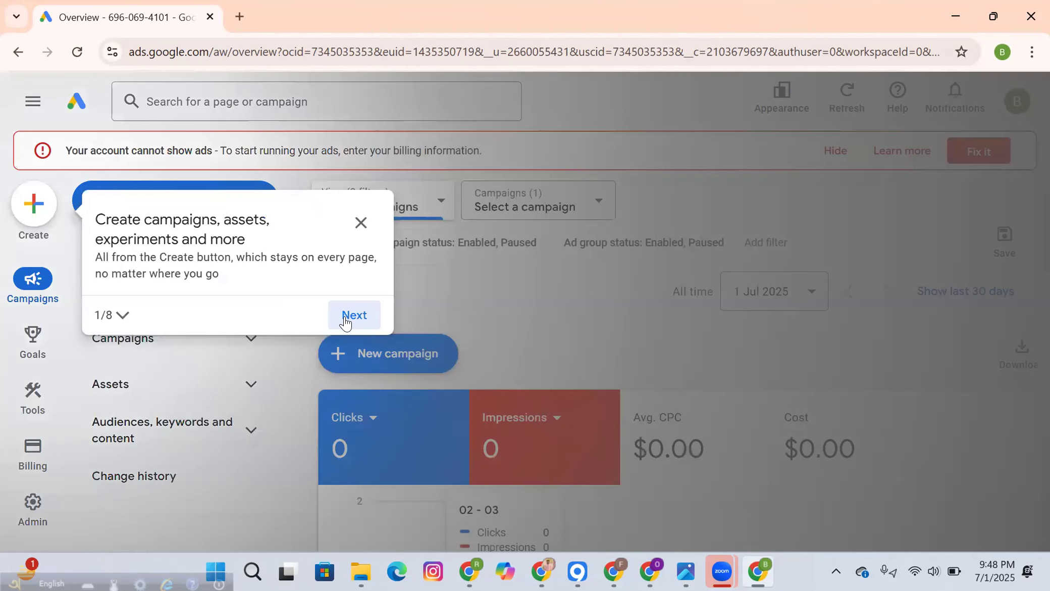
left_click(345, 322)
left_click(725, 303)
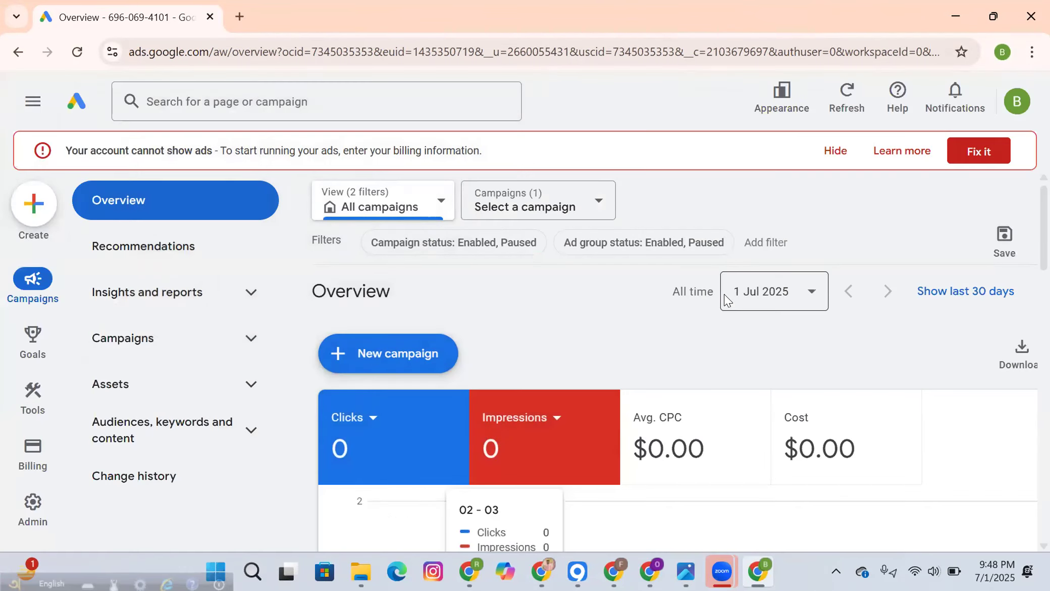
left_click(577, 348)
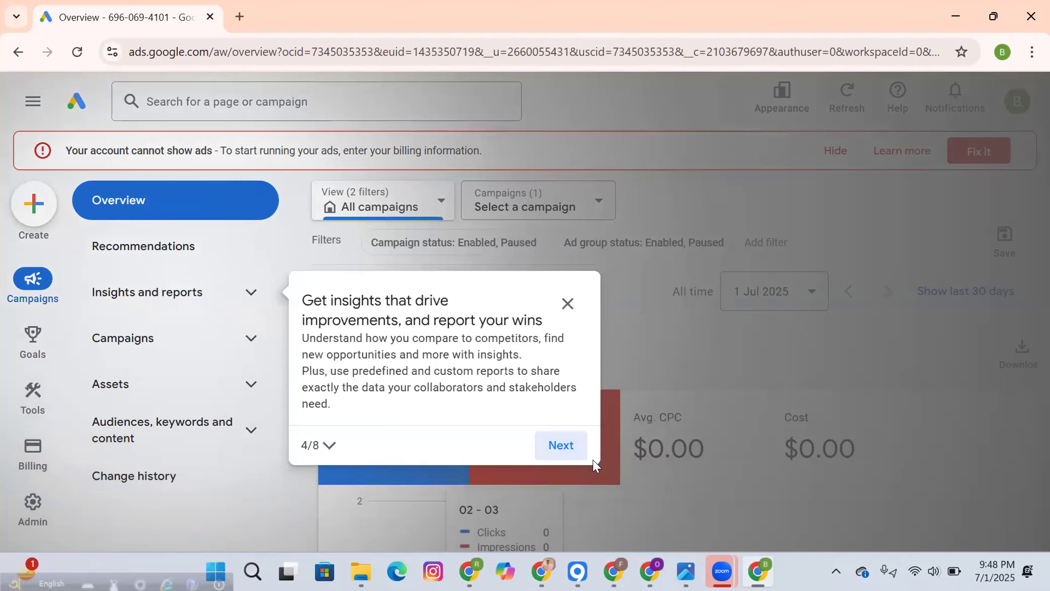
left_click(574, 446)
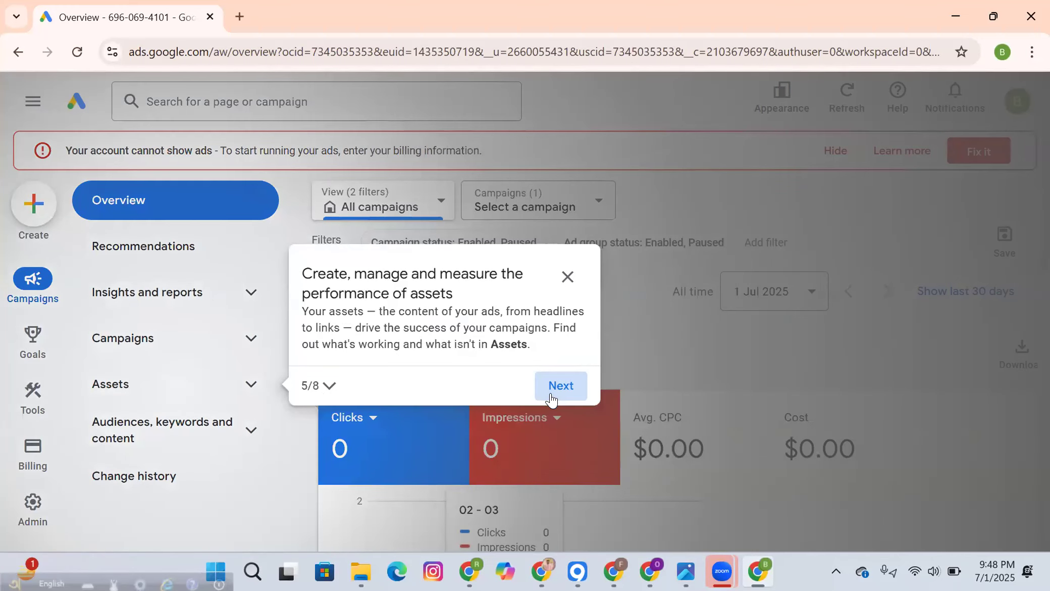
left_click(551, 400)
left_click(563, 433)
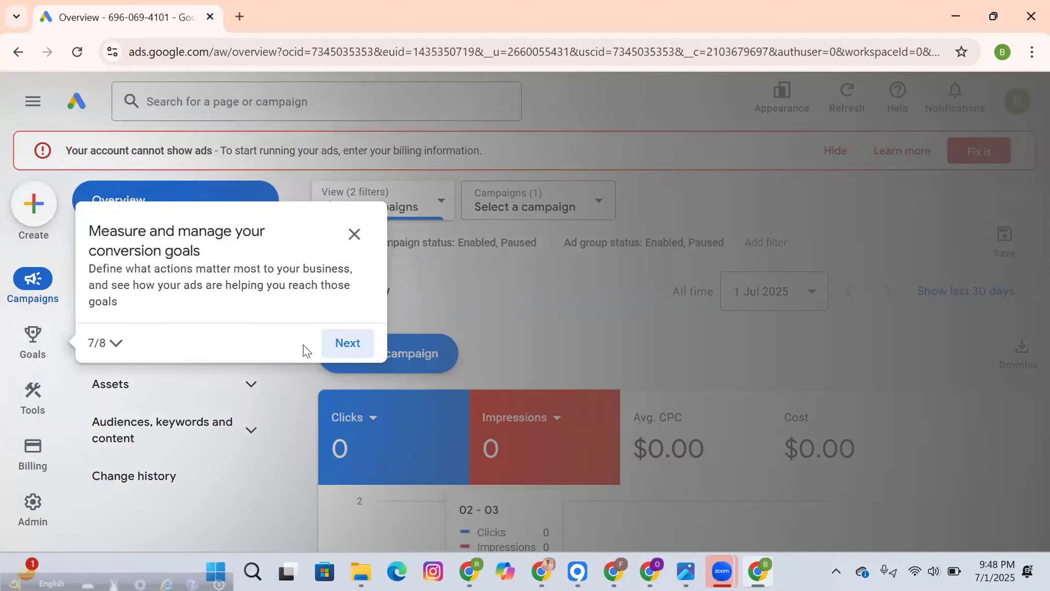
left_click(348, 344)
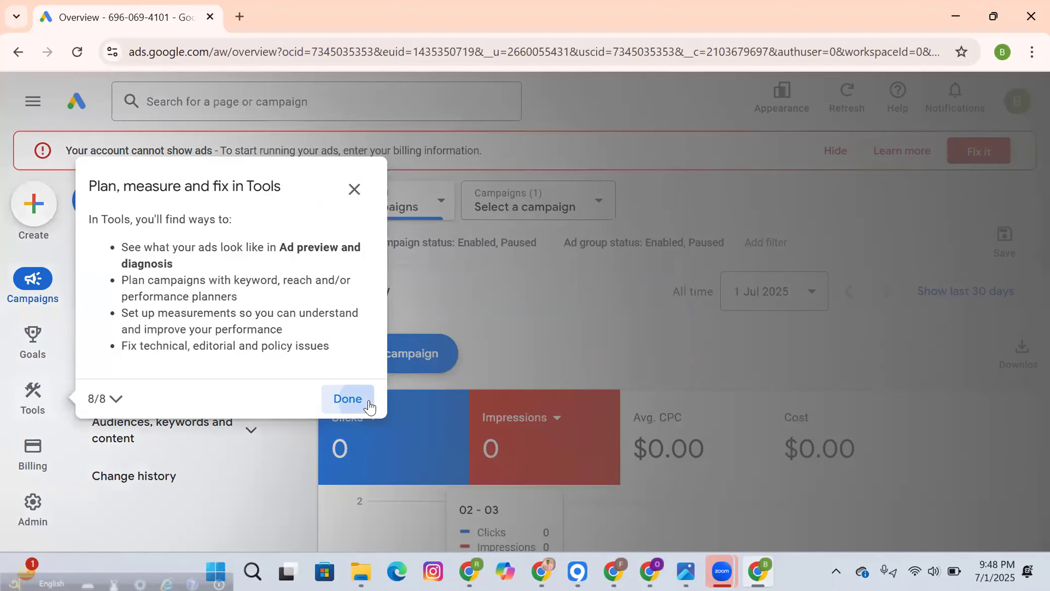
left_click(348, 399)
left_click(605, 363)
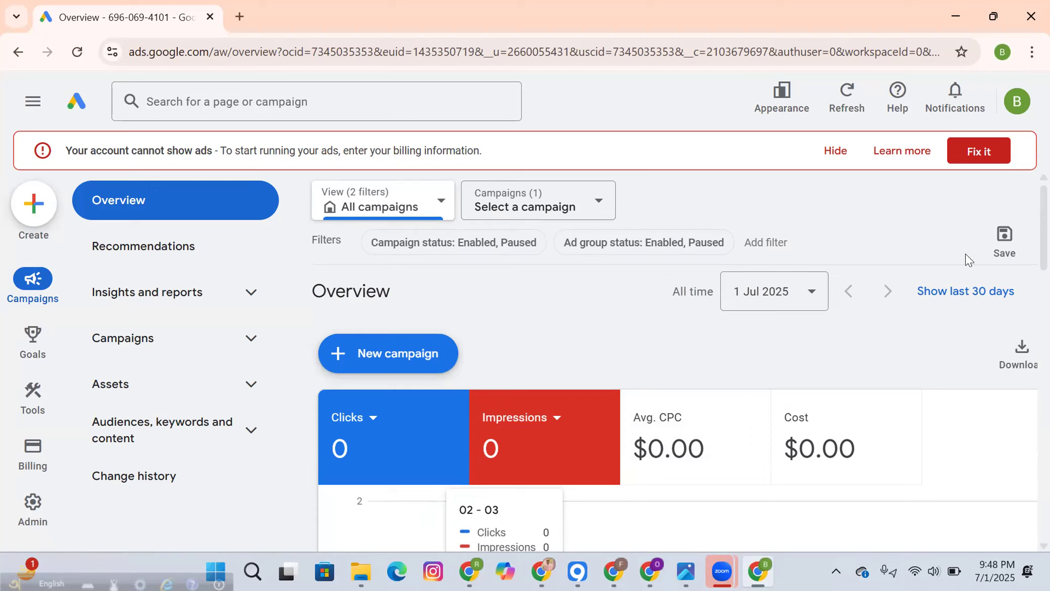
left_click(986, 147)
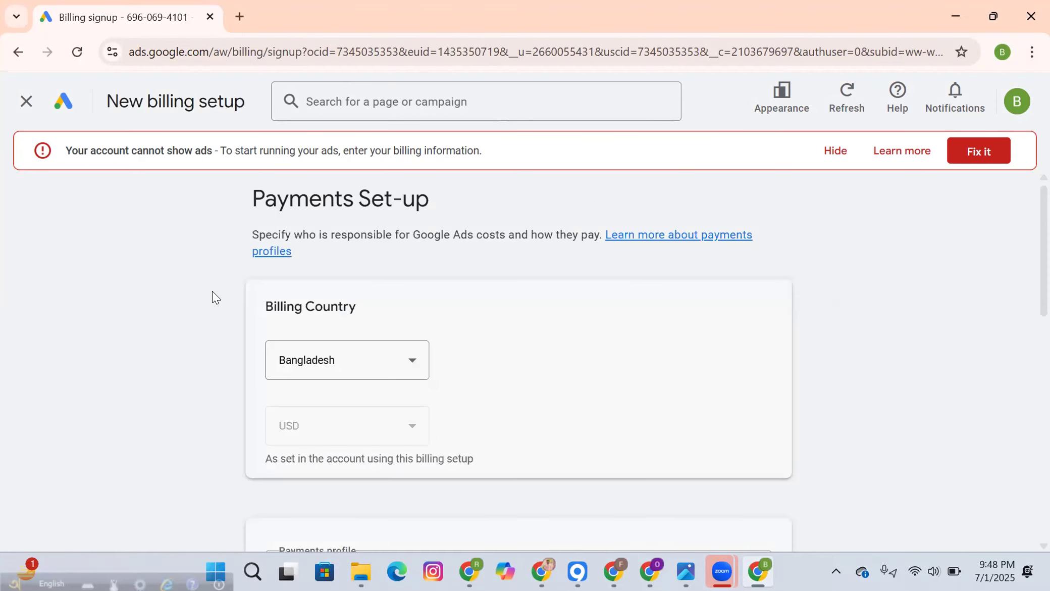
left_click(25, 102)
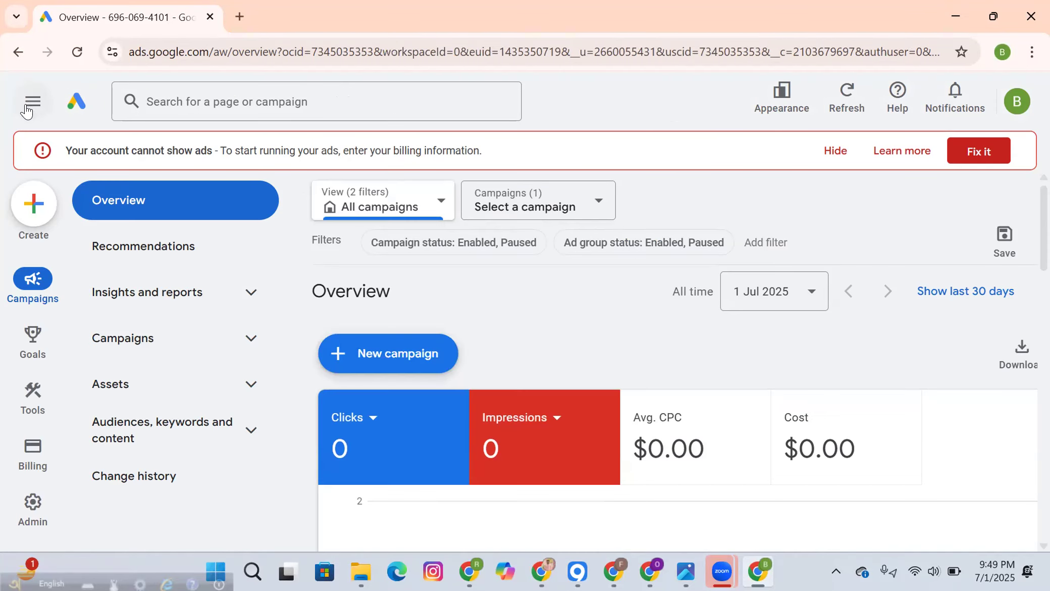
scroll(666, 345, "down", 5)
scroll(663, 387, "up", 5)
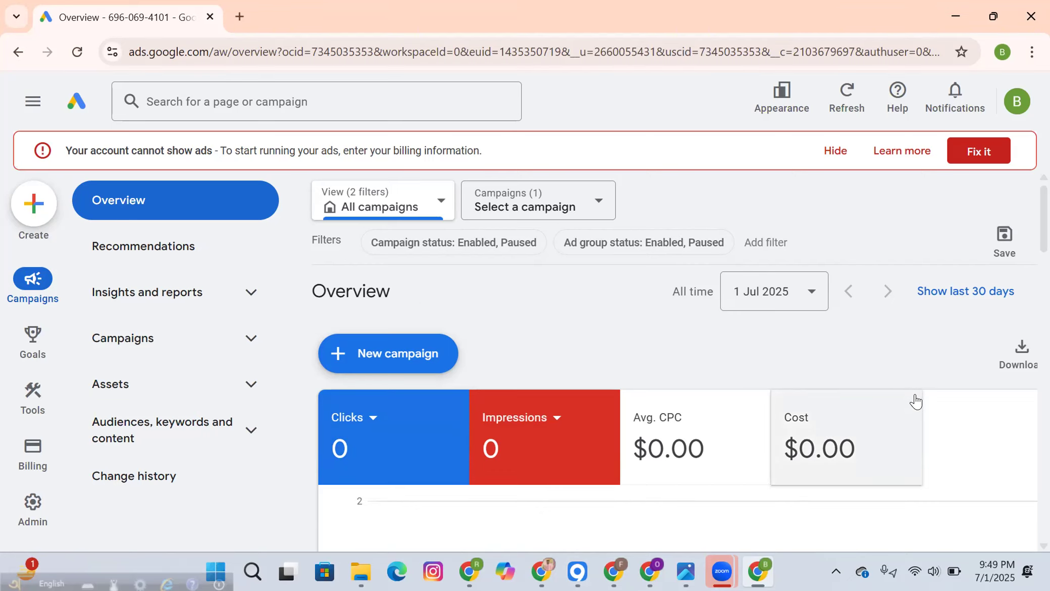
Step: Hide the billing banner and go to Admin > Access and security
left_click(835, 150)
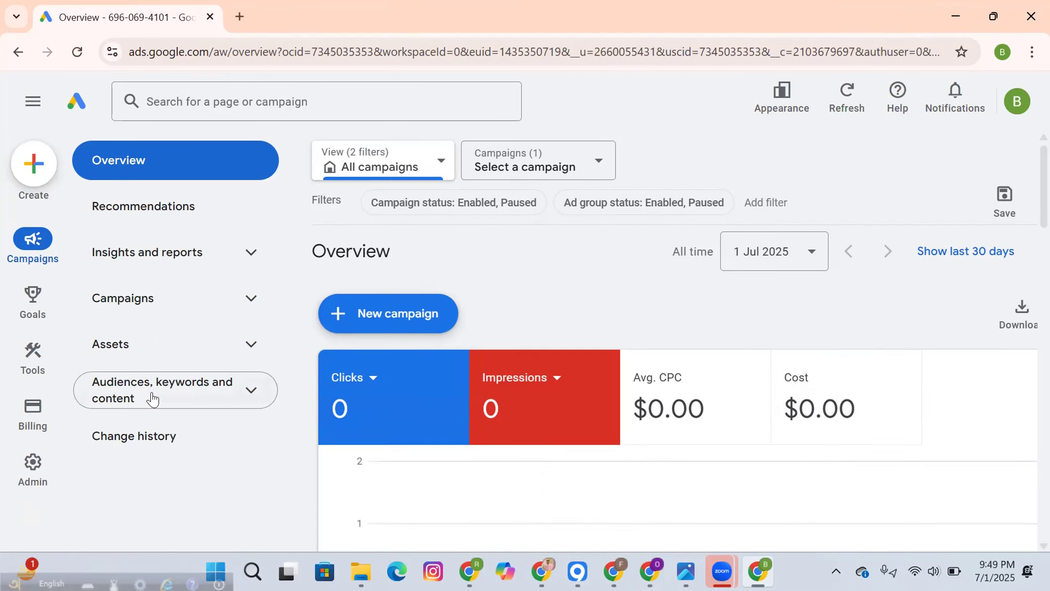
mouse_move(32, 462)
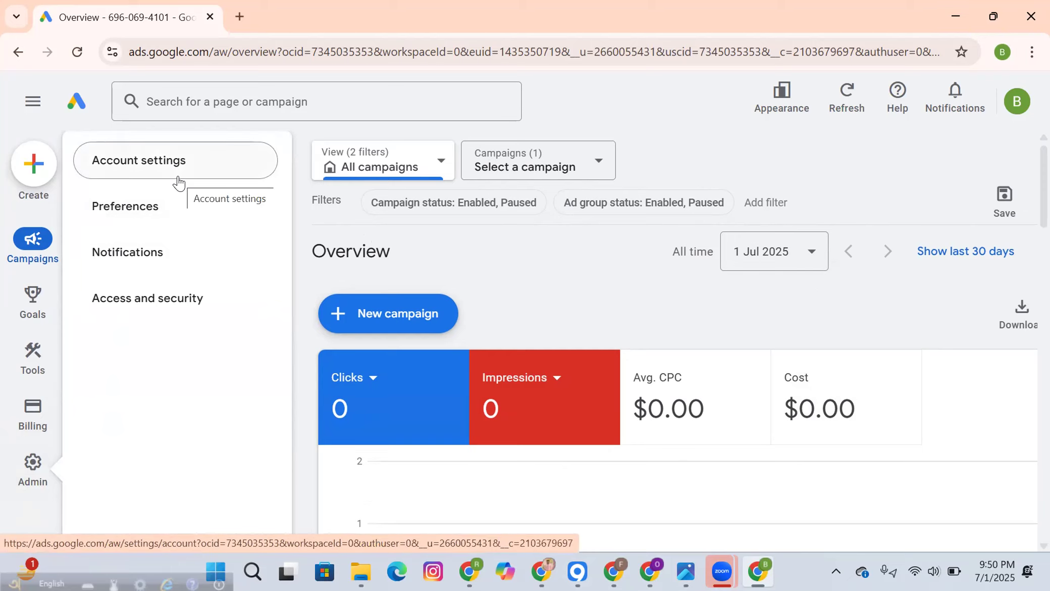
left_click(171, 292)
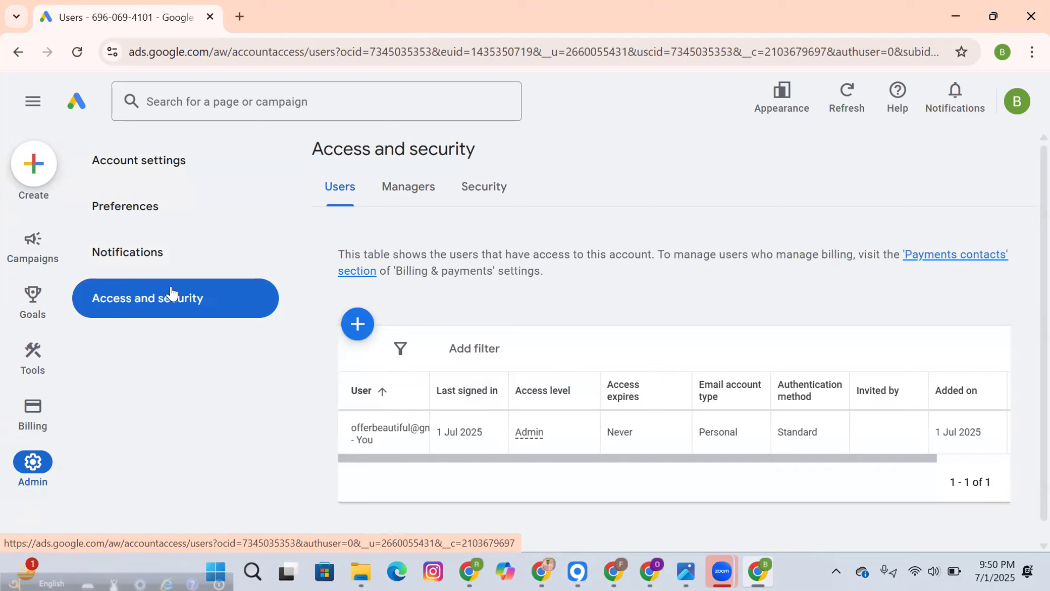
Step: Start a new user invitation, focus its Email address field, then switch to the other Chrome window
scroll(727, 297, "down", 1)
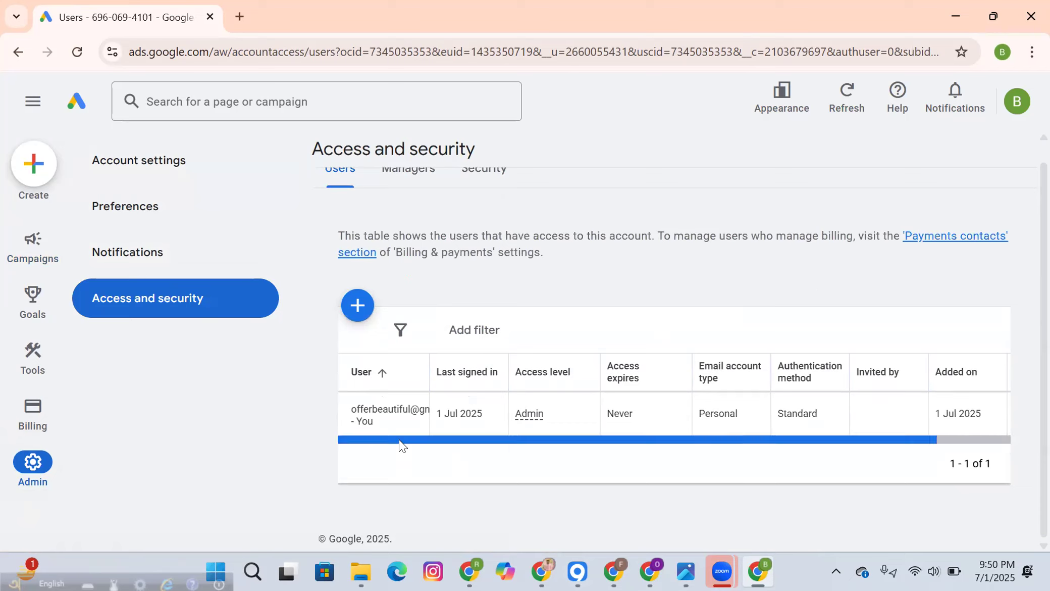
scroll(498, 458, "right", 2)
scroll(525, 470, "left", 2)
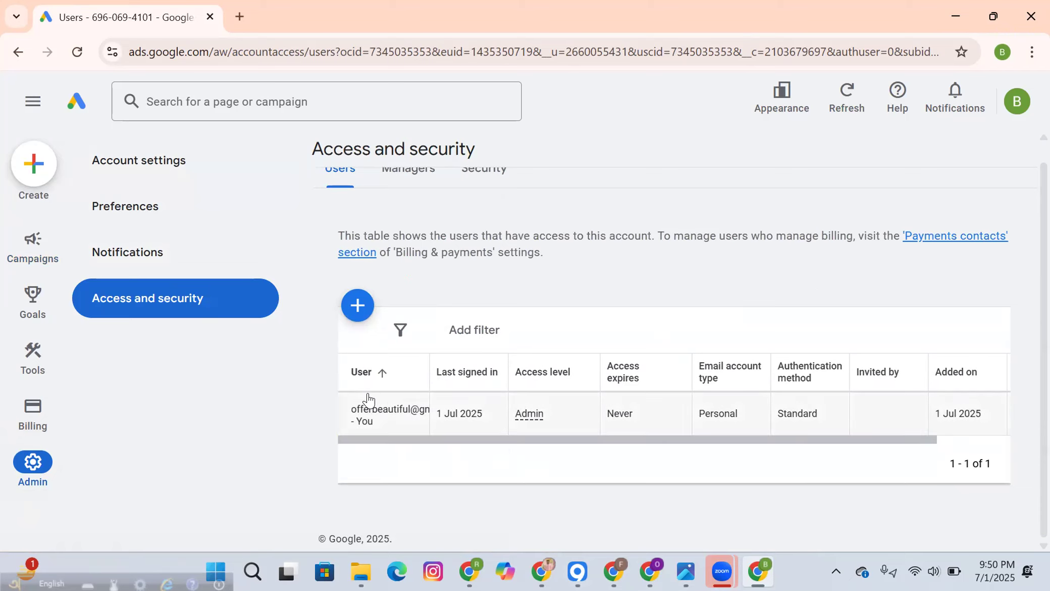
left_click_drag(888, 439, 628, 471)
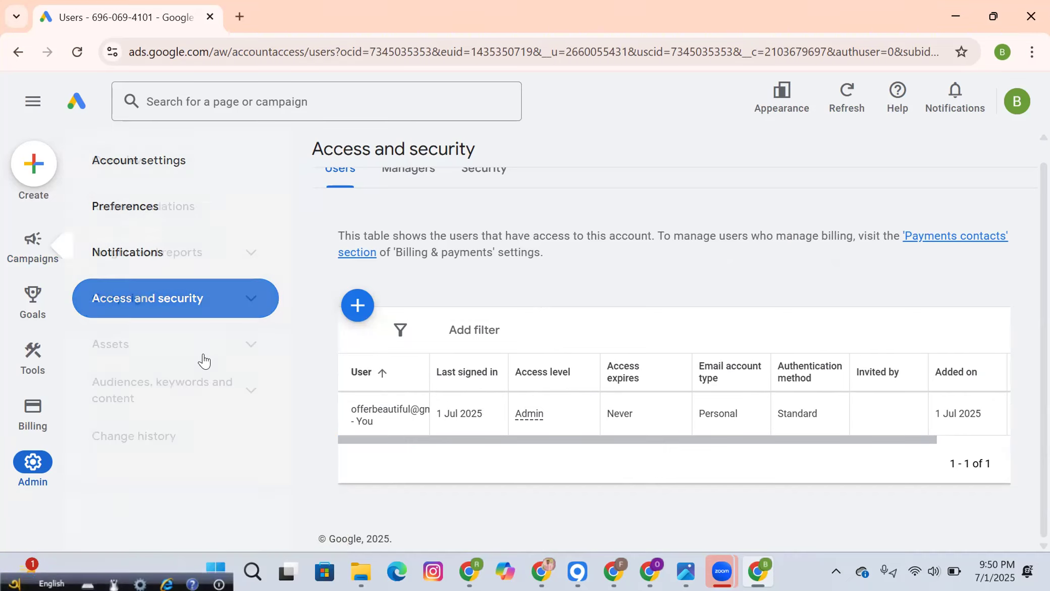
scroll(562, 249, "up", 1)
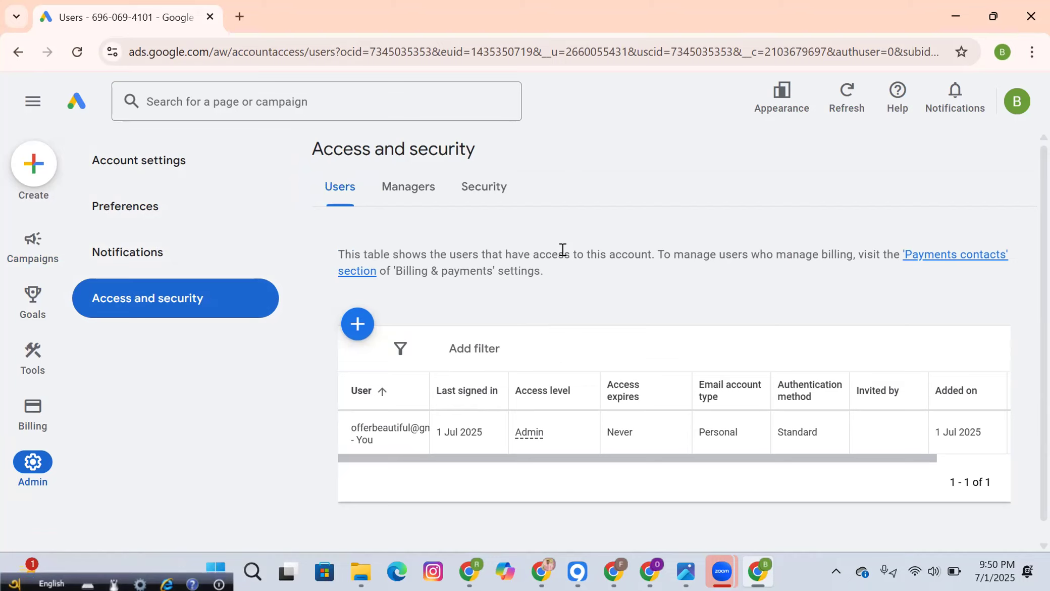
scroll(563, 249, "down", 1)
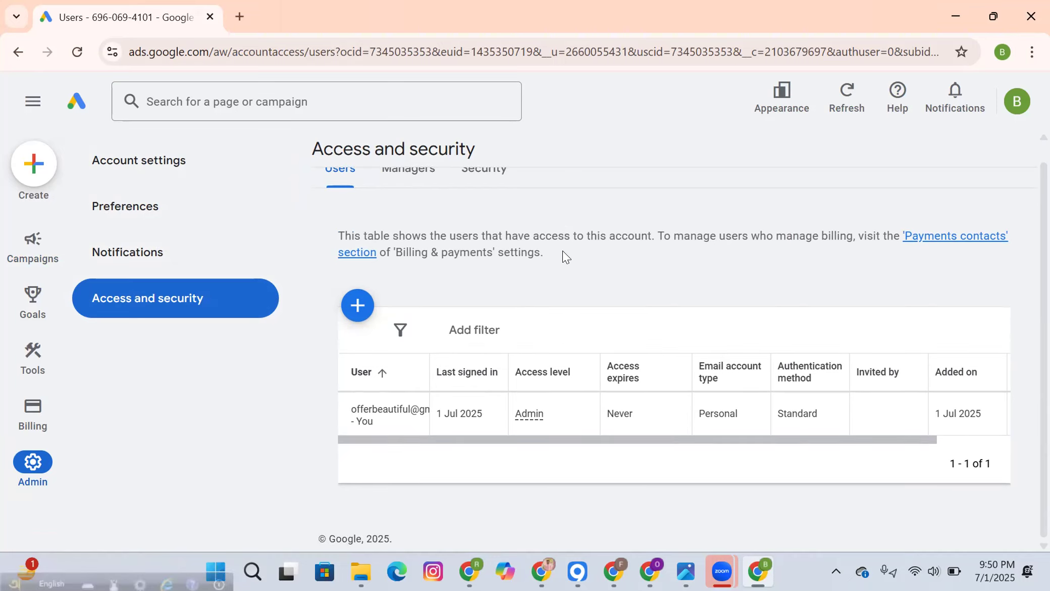
left_click(357, 305)
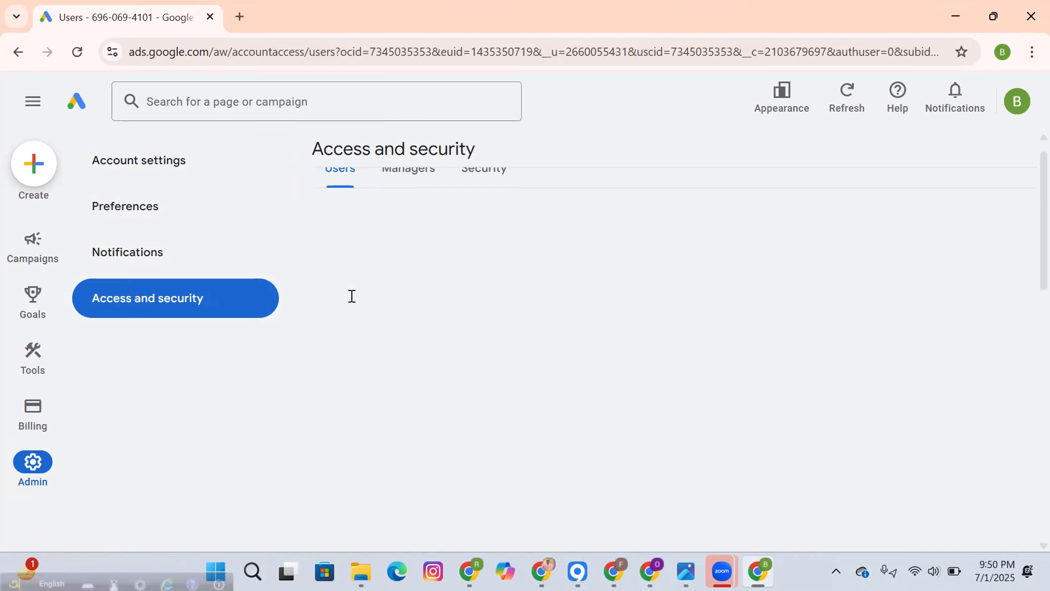
scroll(352, 296, "down", 3)
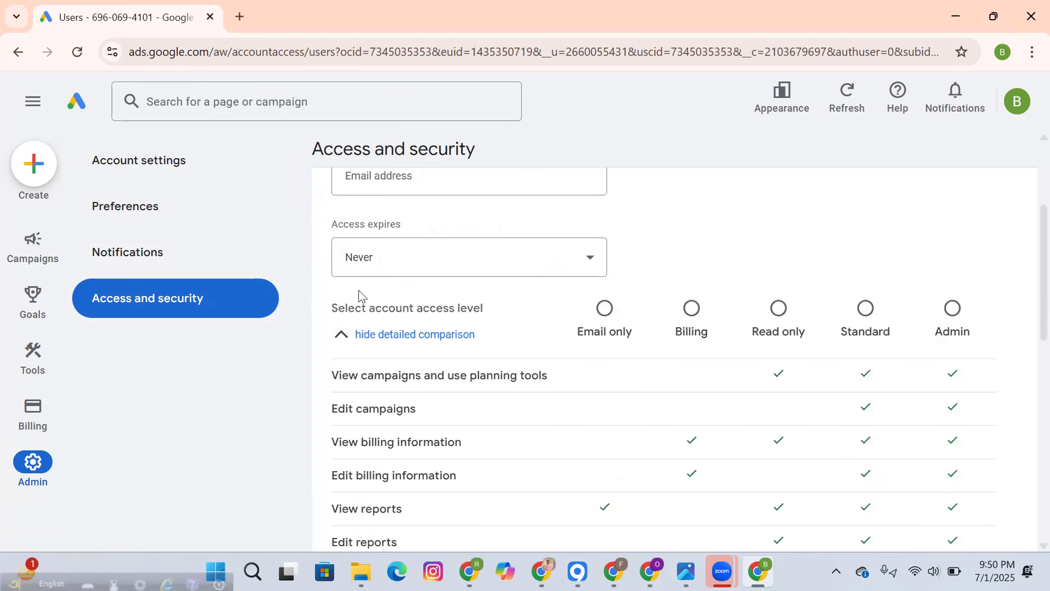
scroll(359, 296, "up", 3)
left_click(371, 343)
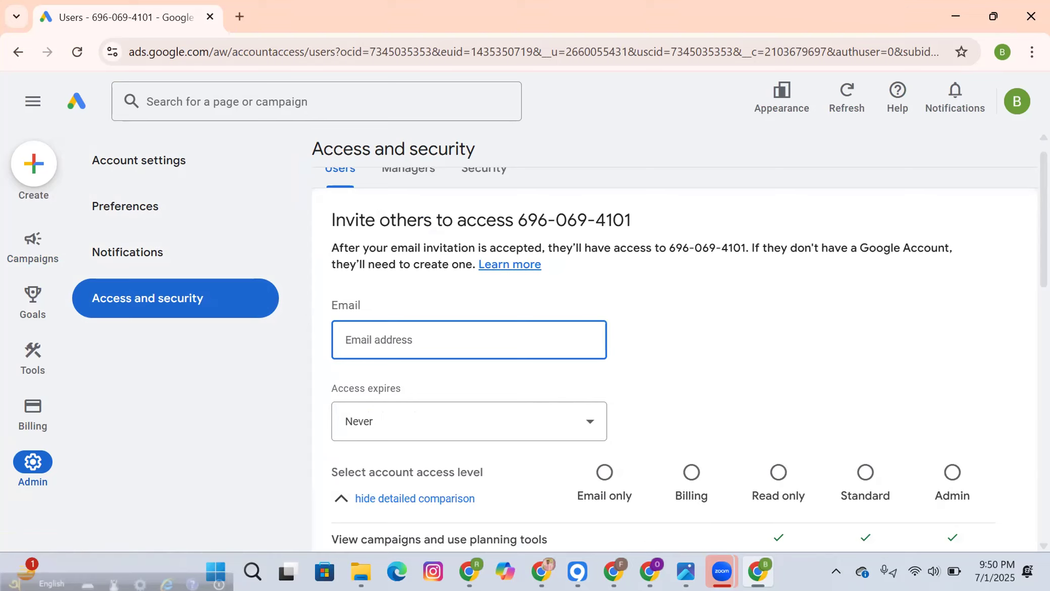
left_click(876, 13)
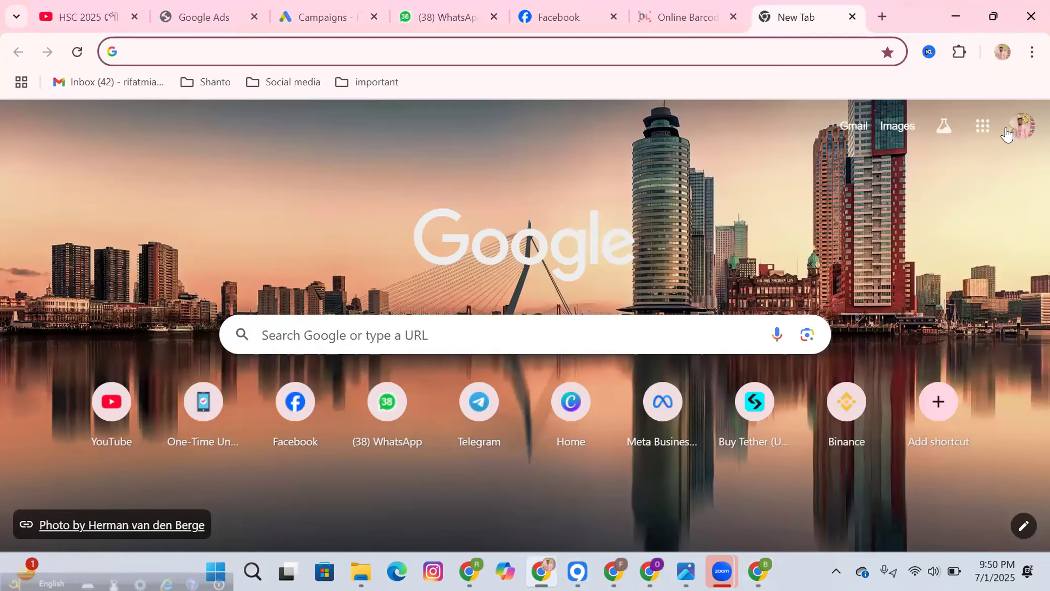
Step: Copy the signed-in account's e-mail address from the other Chrome profile's account panel
left_click(1008, 131)
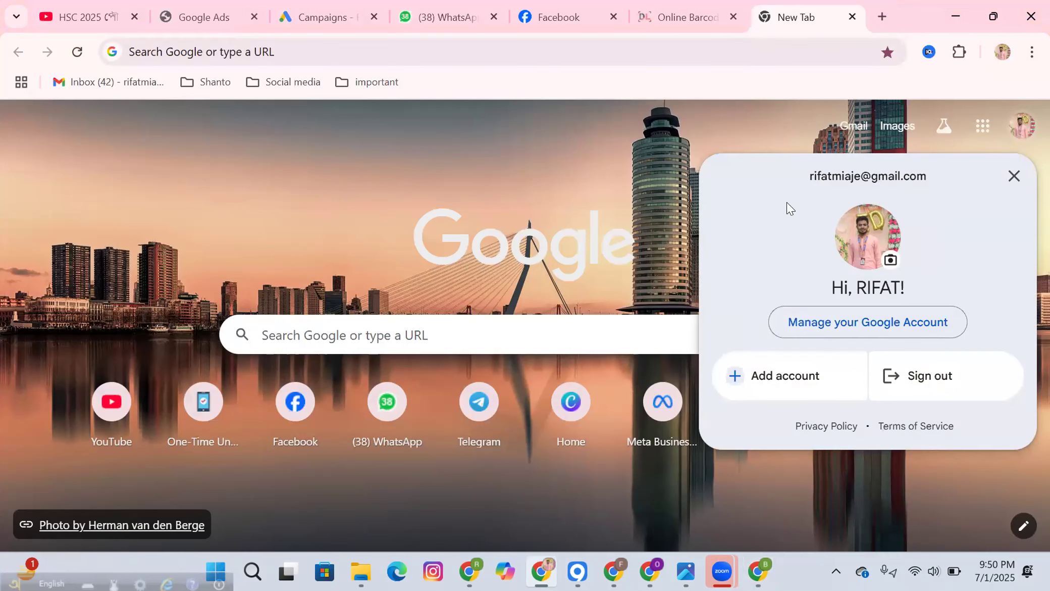
left_click_drag(800, 173, 902, 184)
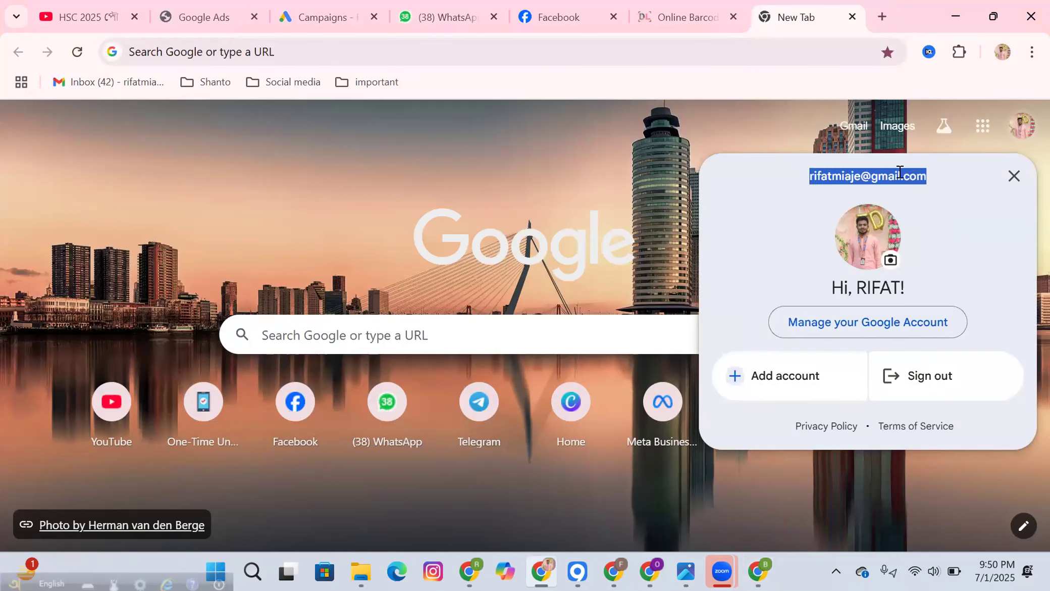
right_click(900, 172)
left_click(808, 196)
left_click(415, 450)
Step: Paste the copied address into the Google Ads invite form's Email field
key("alt+Tab")
right_click(394, 333)
left_click(429, 365)
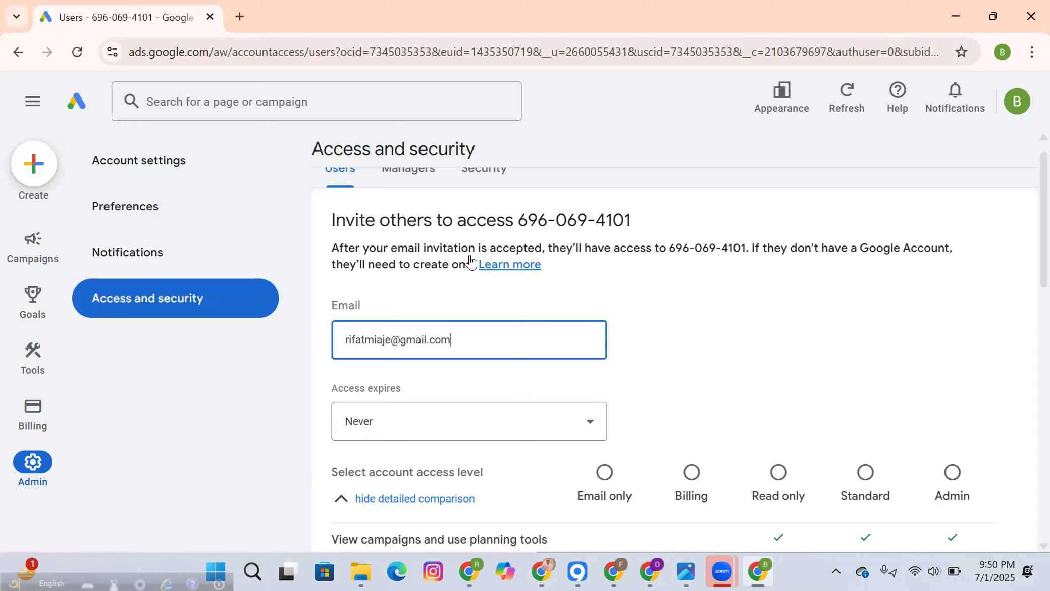
Step: Open the Access expires dropdown offering Never, 1 year and a July 2025 calendar
scroll(467, 260, "down", 3)
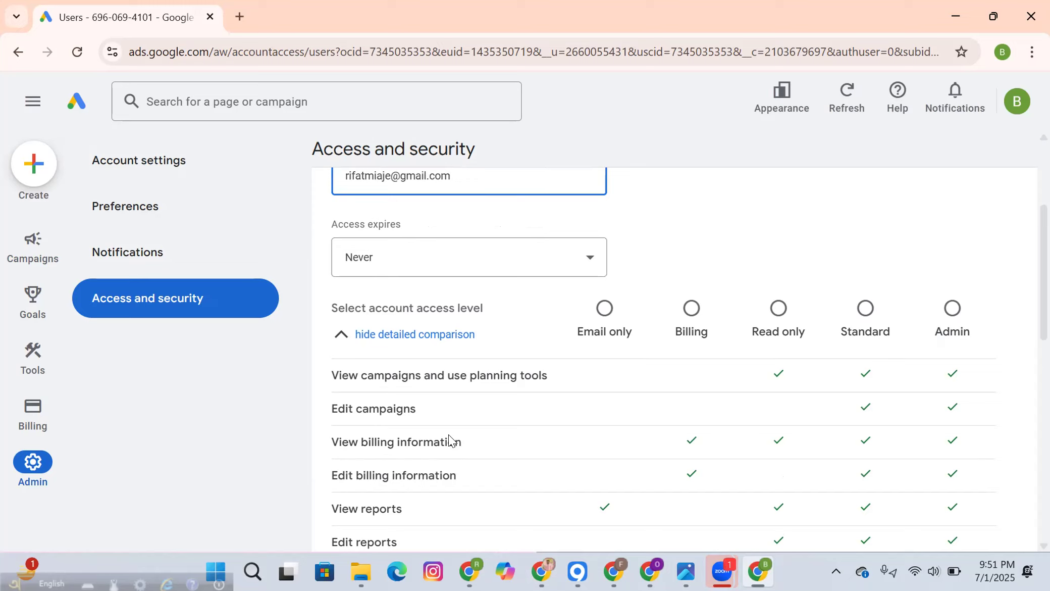
left_click(503, 264)
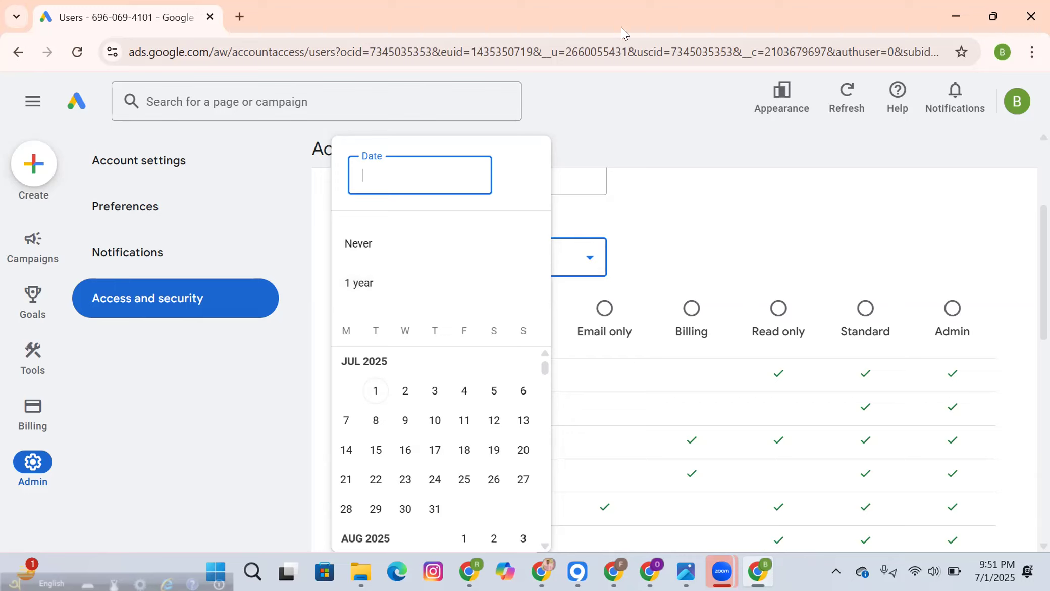
Step: Try 31 Jul 2025 and then 1 year as the invite's access expiry, finally settling on Never
left_click(430, 508)
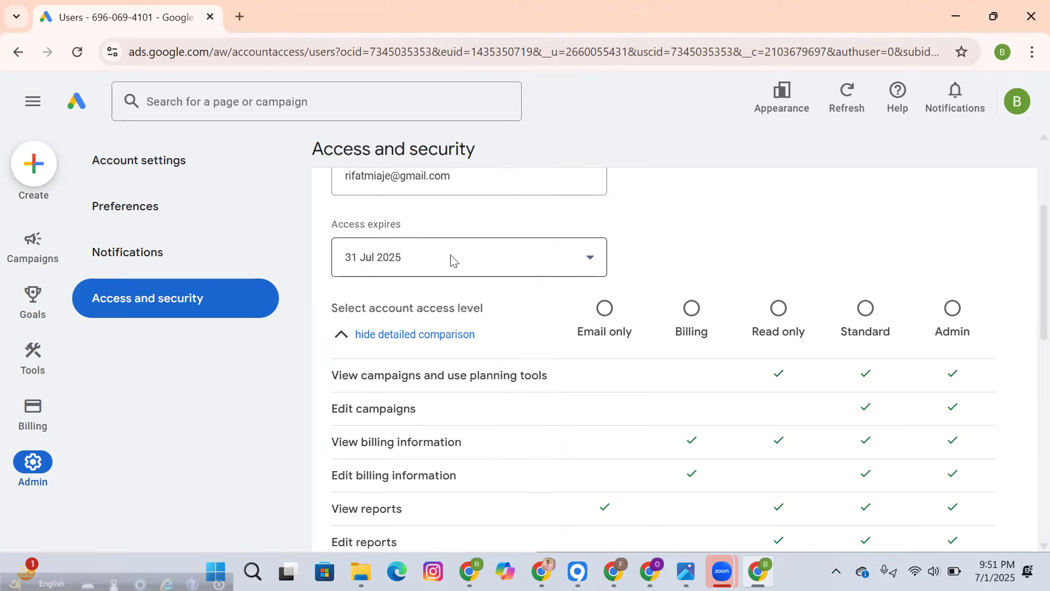
scroll(594, 434, "down", 3)
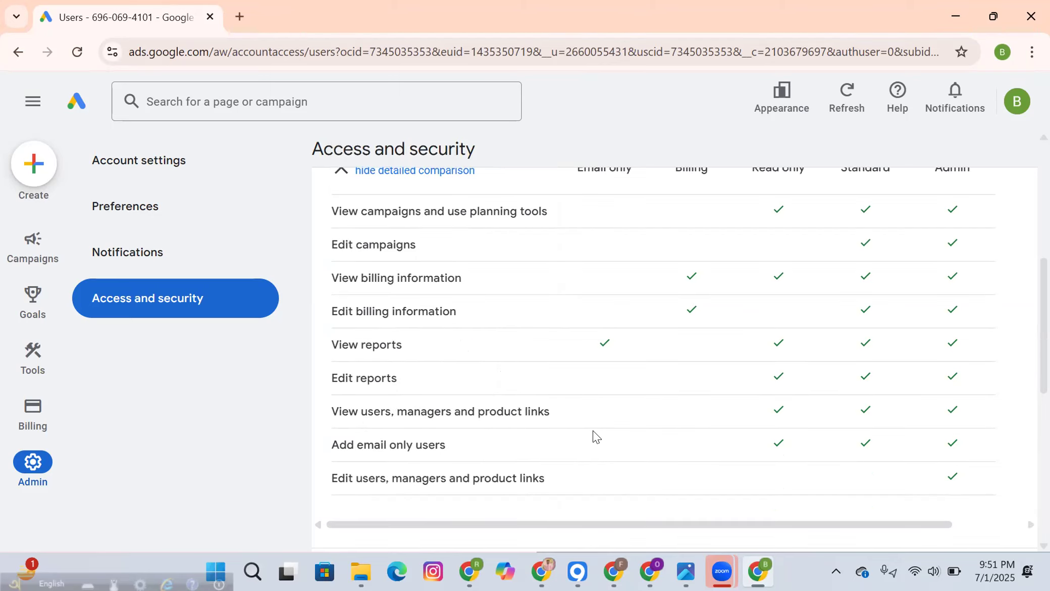
scroll(594, 434, "up", 3)
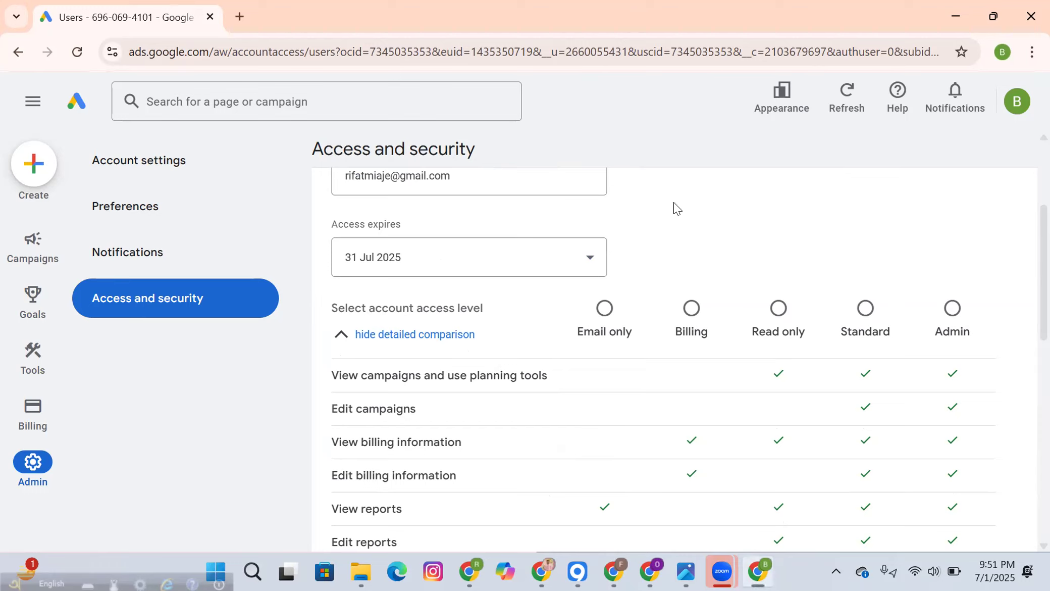
left_click(596, 258)
left_click(378, 297)
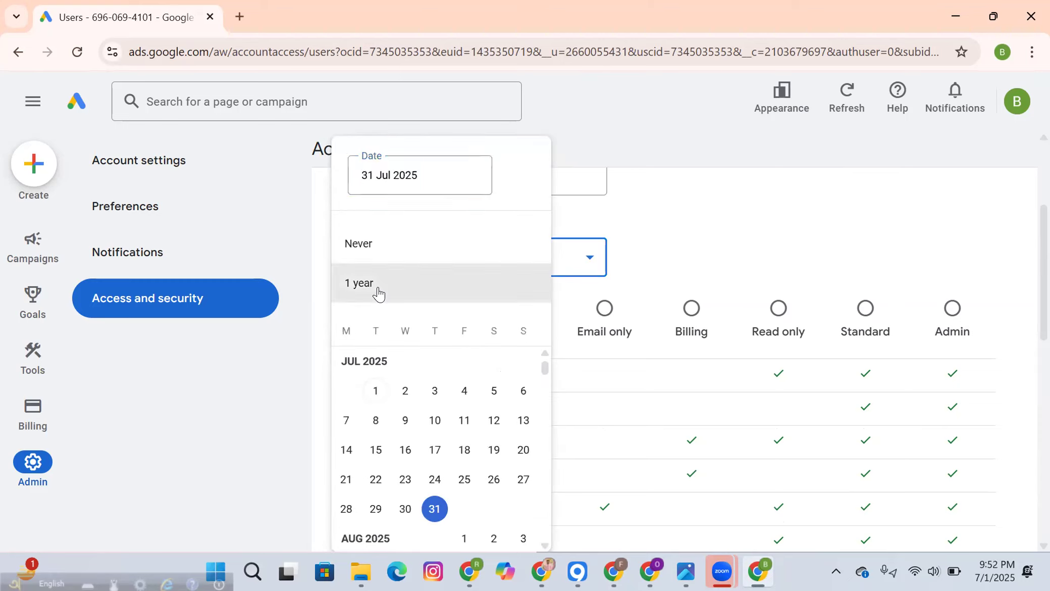
left_click(591, 258)
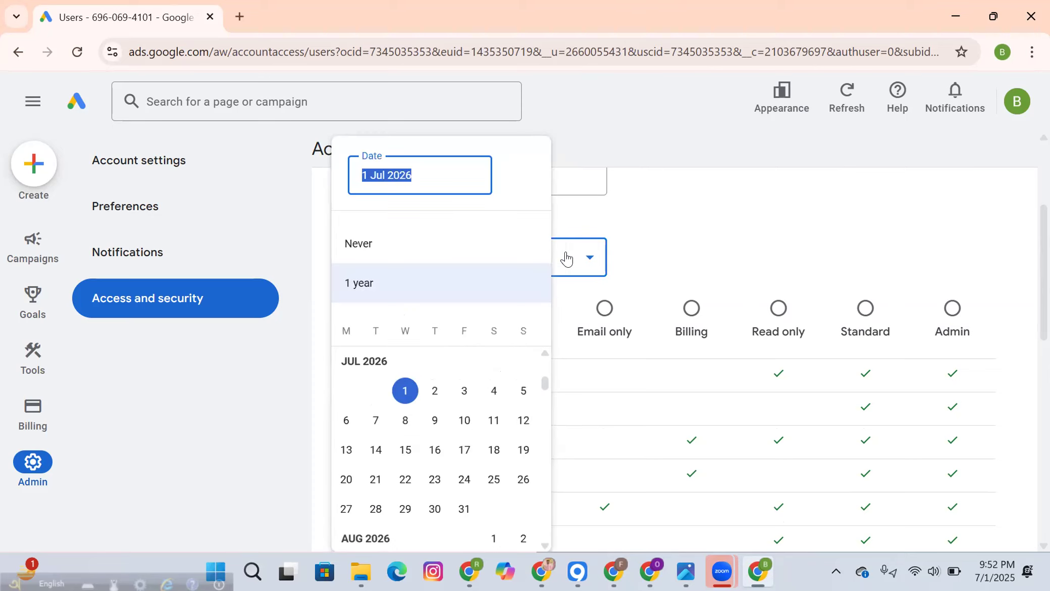
left_click(366, 245)
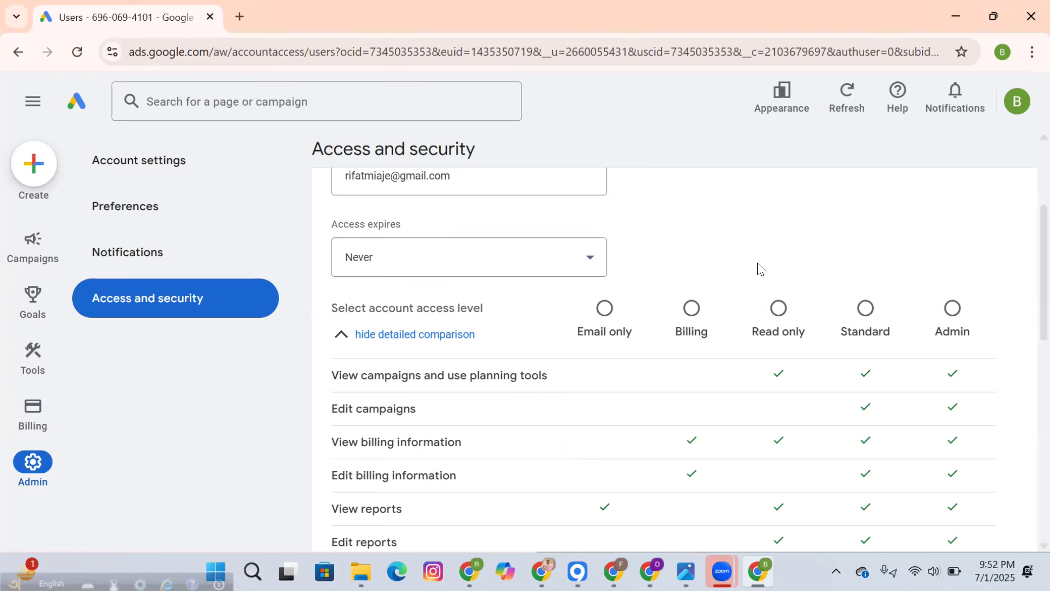
scroll(759, 269, "down", 3)
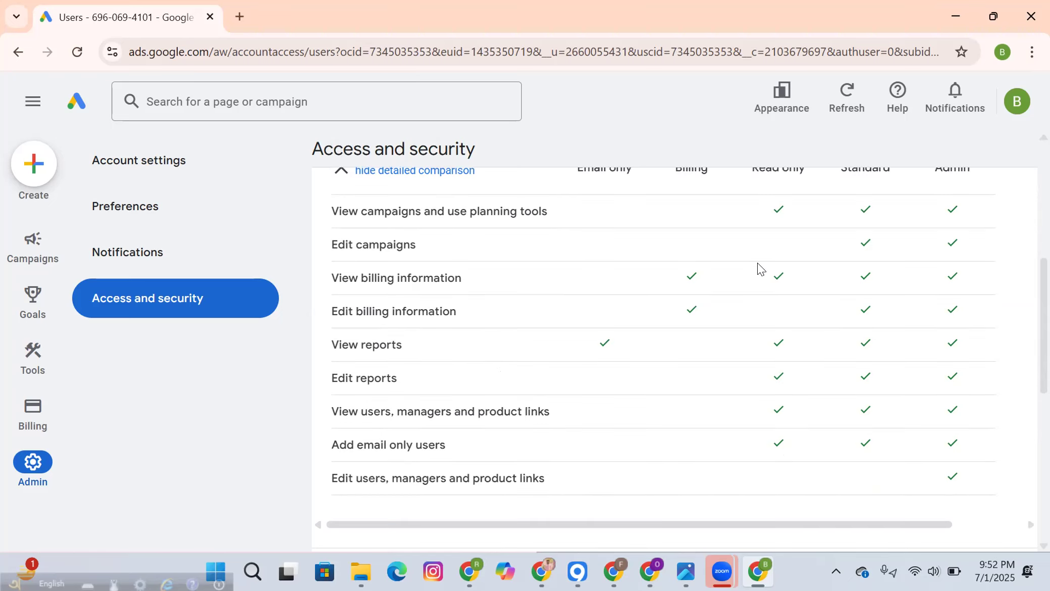
scroll(758, 269, "up", 3)
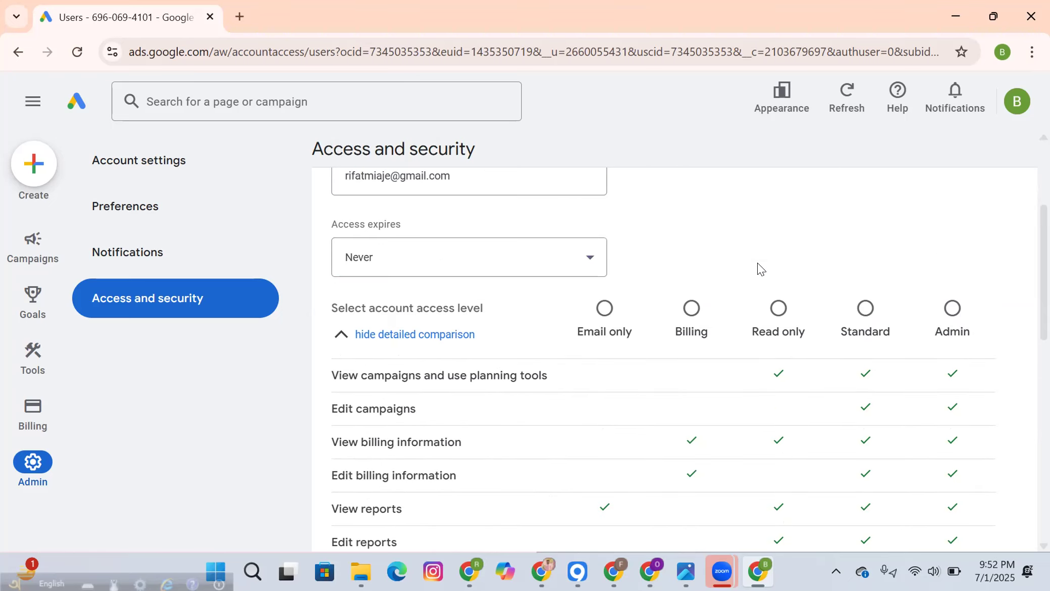
scroll(759, 269, "down", 2)
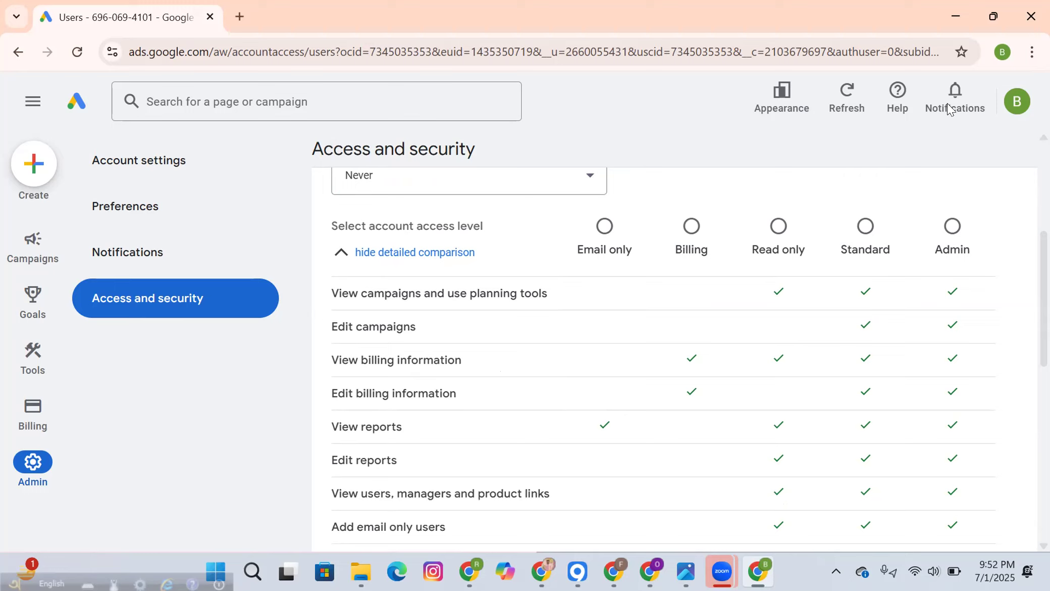
Step: Try the Email only, Billing and Read only access levels on the invite form
left_click(603, 228)
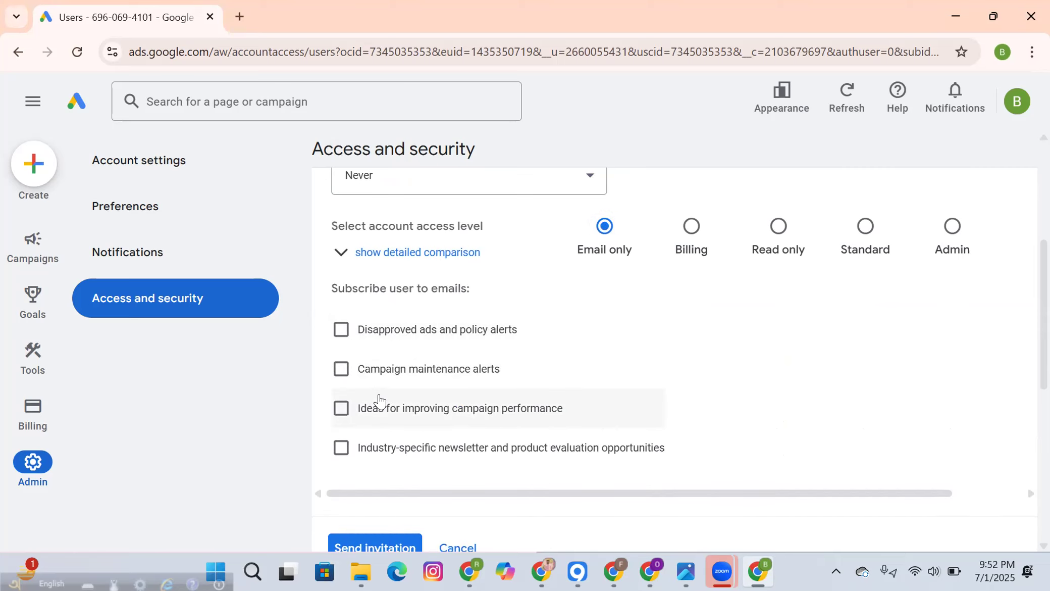
scroll(480, 333, "up", 2)
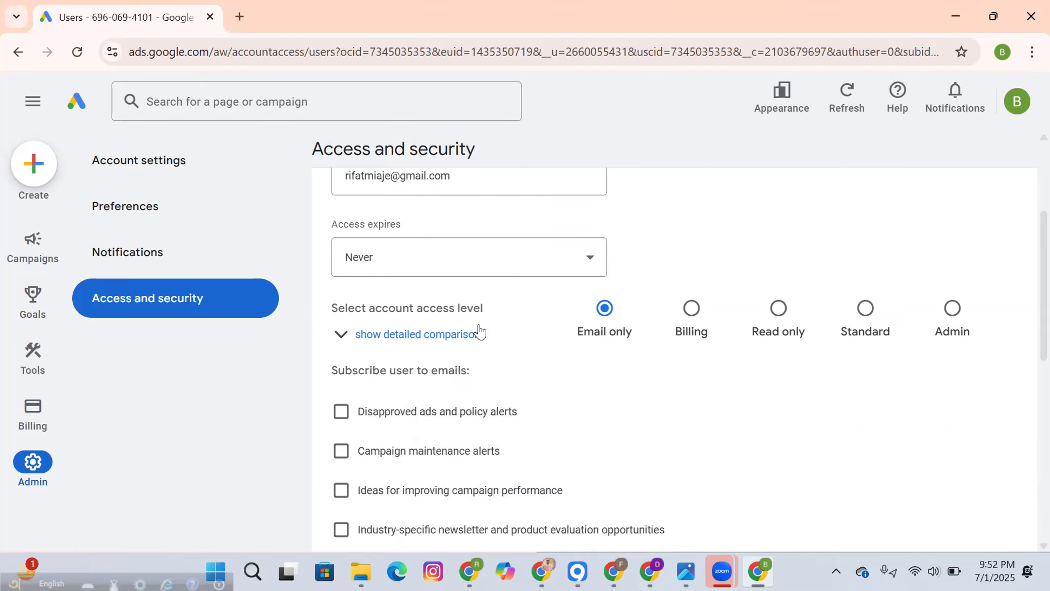
left_click(686, 307)
scroll(686, 307, "down", 2)
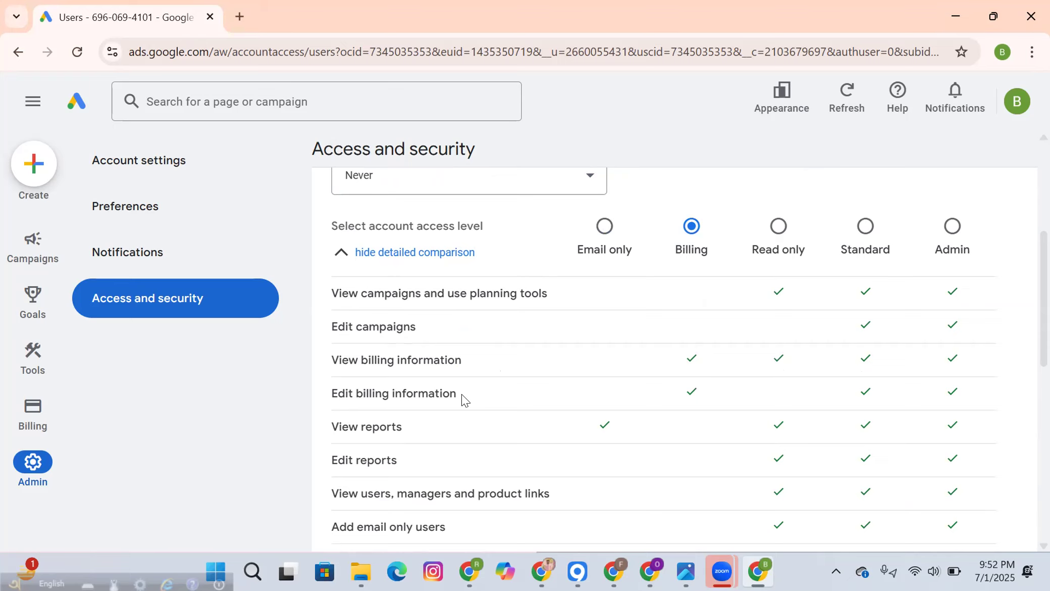
scroll(441, 413, "down", 2)
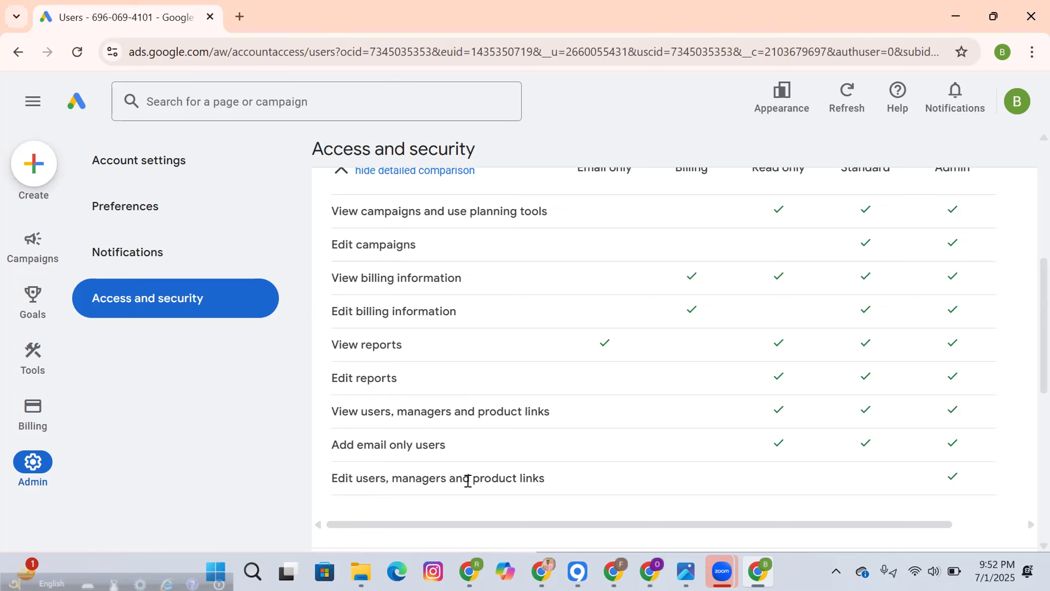
scroll(459, 438, "down", 2)
scroll(460, 438, "up", 8)
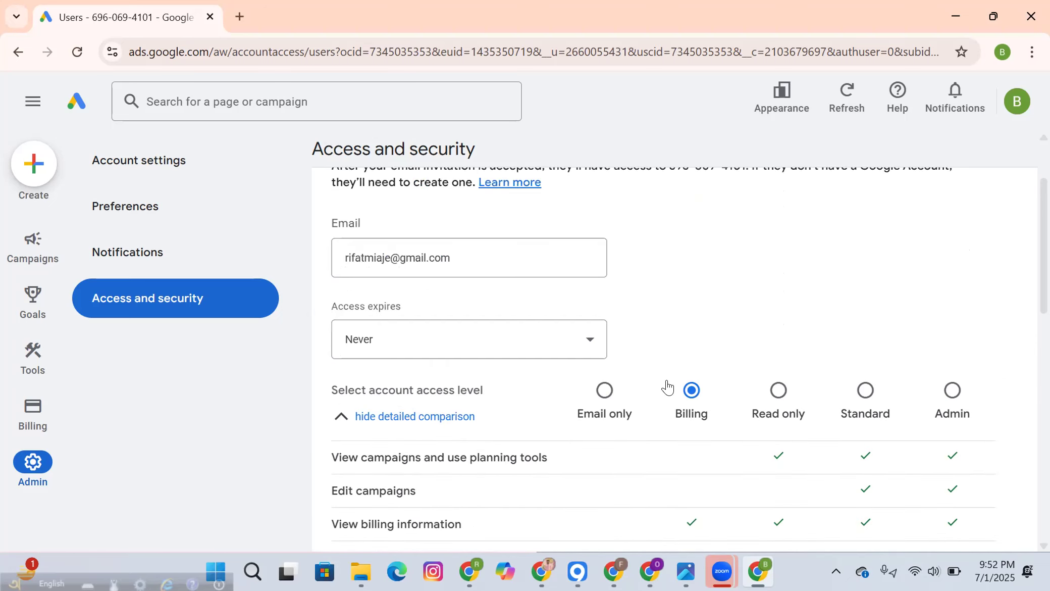
left_click(778, 390)
scroll(707, 349, "down", 3)
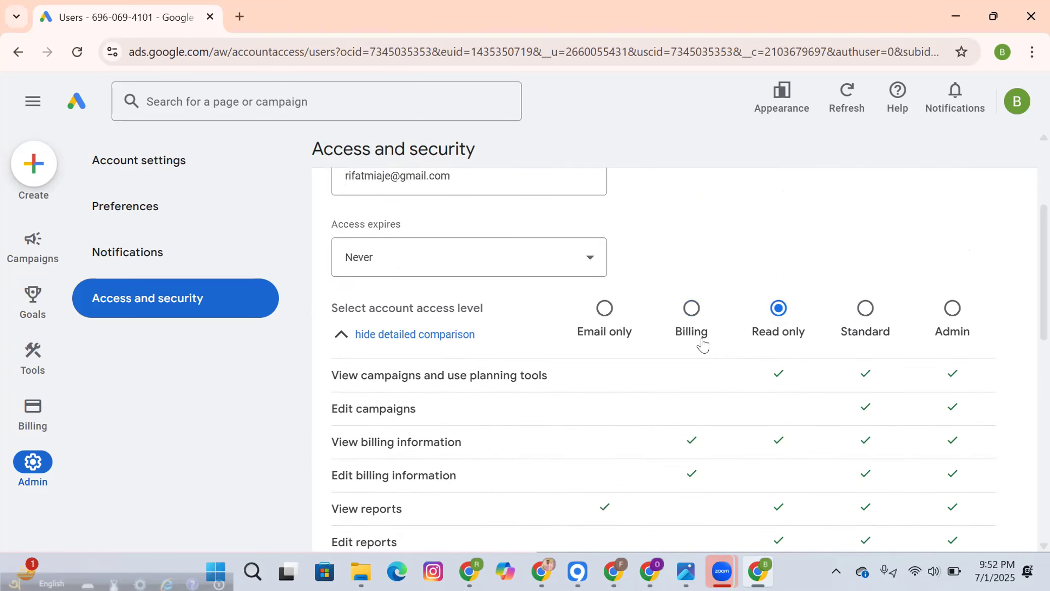
scroll(636, 361, "up", 1)
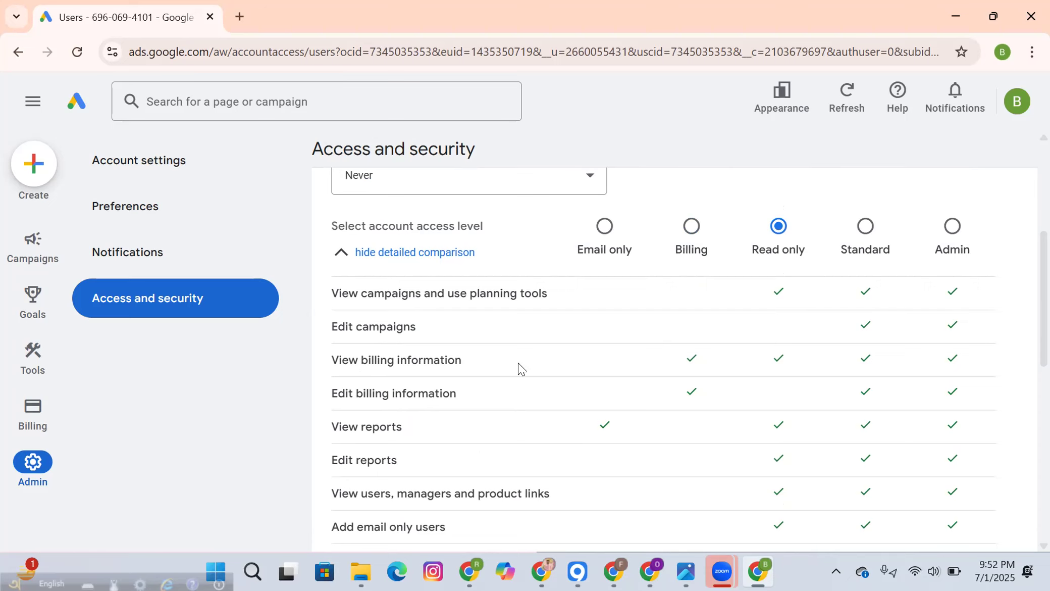
scroll(485, 384, "down", 1)
scroll(521, 457, "down", 3)
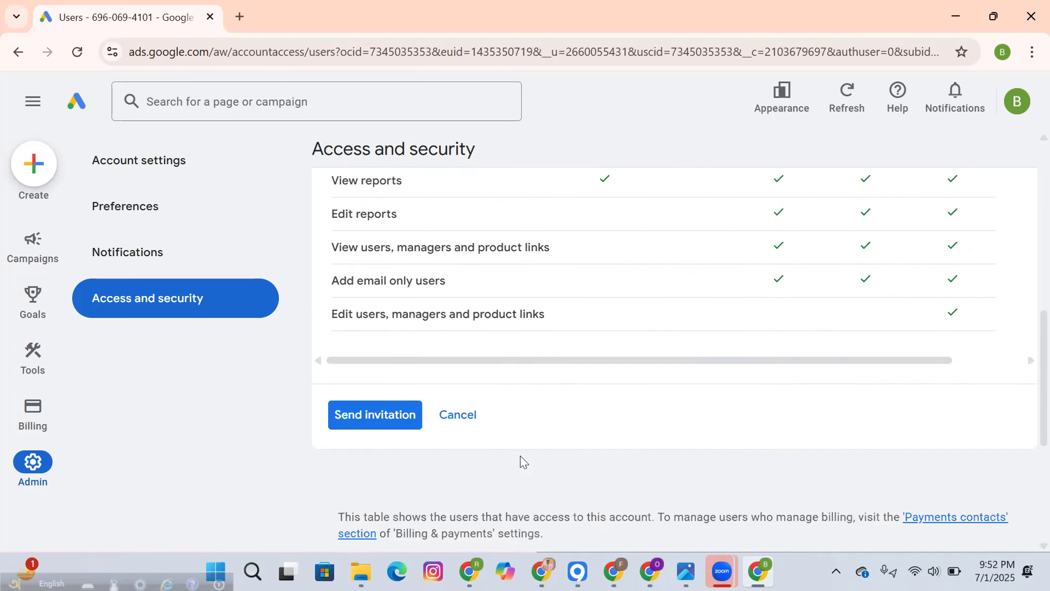
scroll(520, 455, "up", 5)
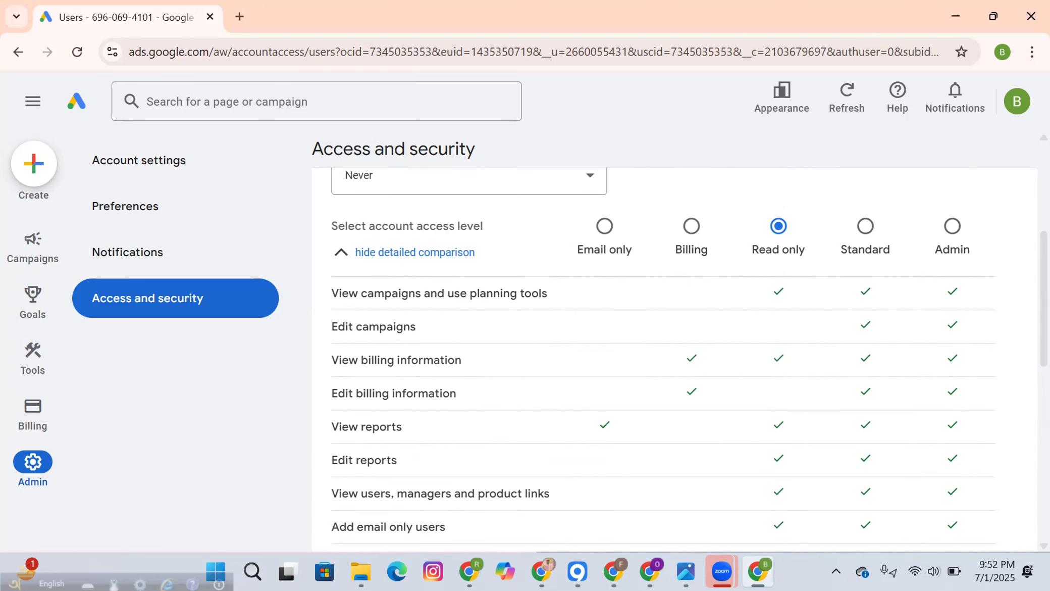
Step: Switch the access level from Standard to Admin and scroll down to Send invitation
left_click(857, 233)
scroll(653, 359, "down", 5)
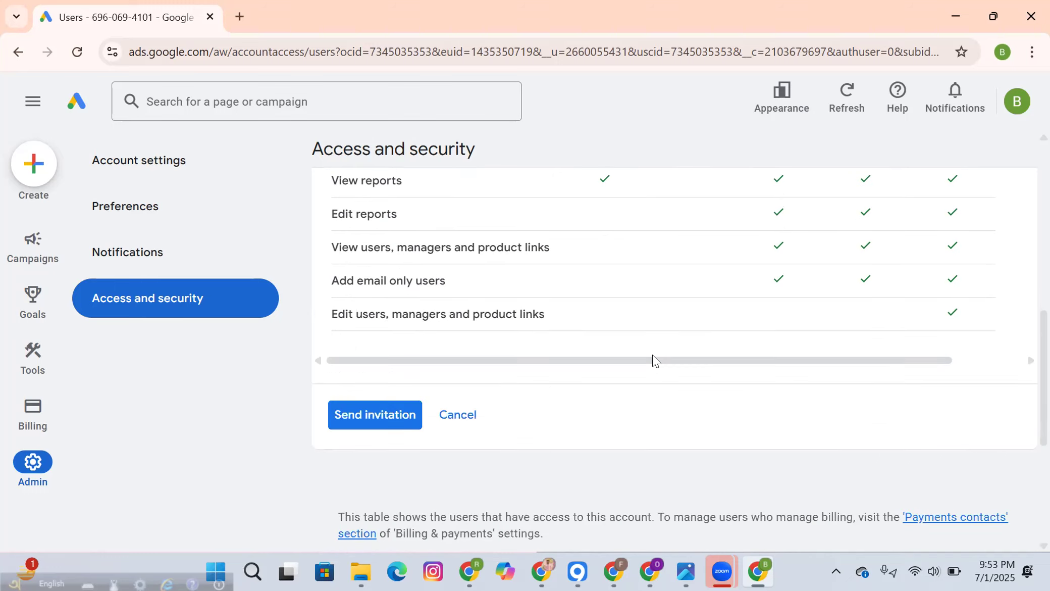
scroll(653, 359, "up", 6)
scroll(556, 398, "down", 3)
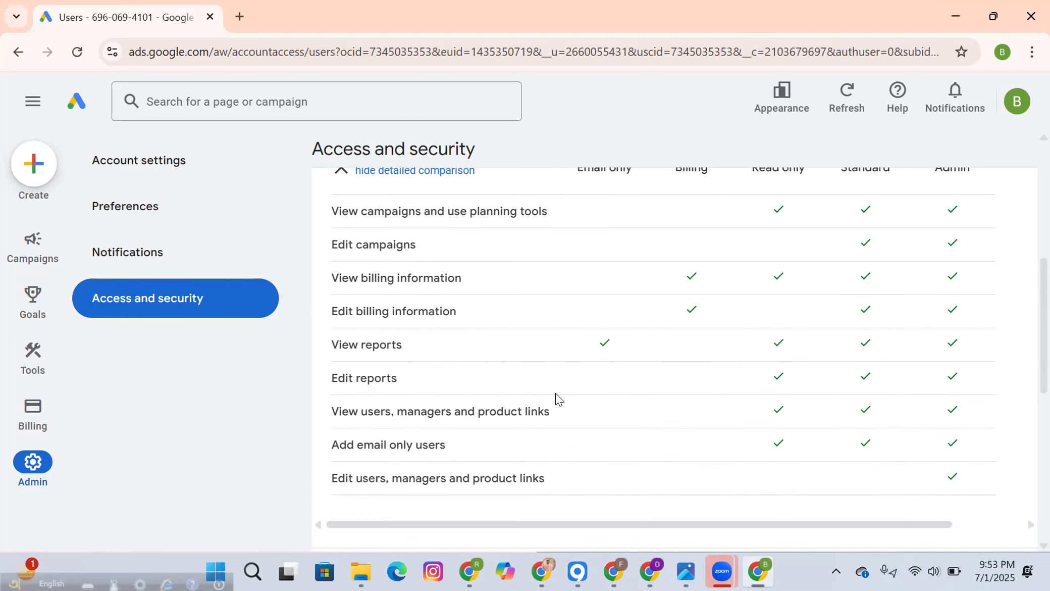
scroll(555, 398, "up", 3)
scroll(556, 398, "down", 3)
scroll(556, 399, "down", 3)
scroll(556, 399, "up", 2)
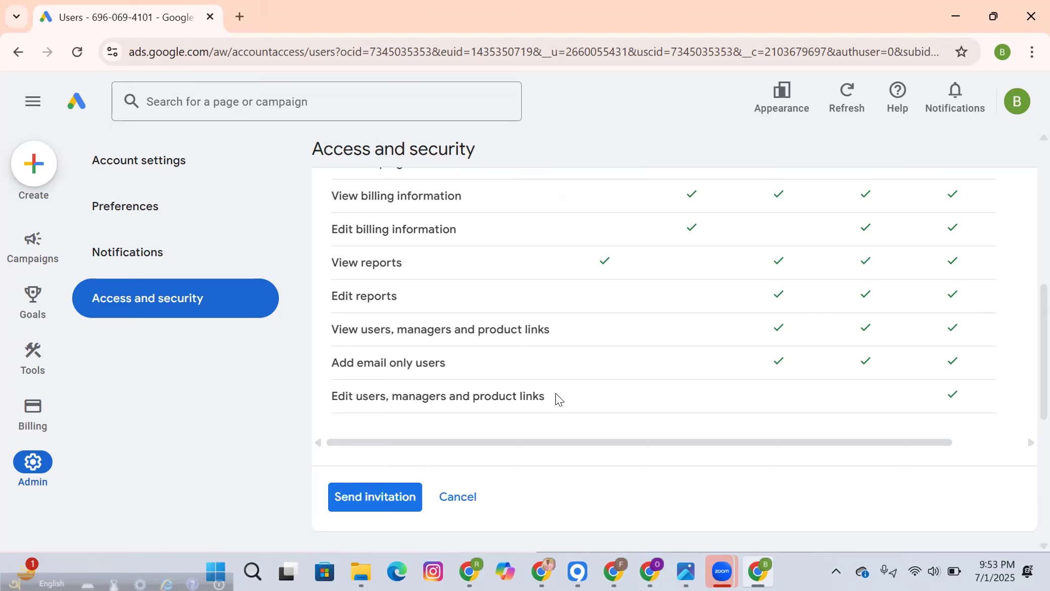
scroll(556, 399, "up", 5)
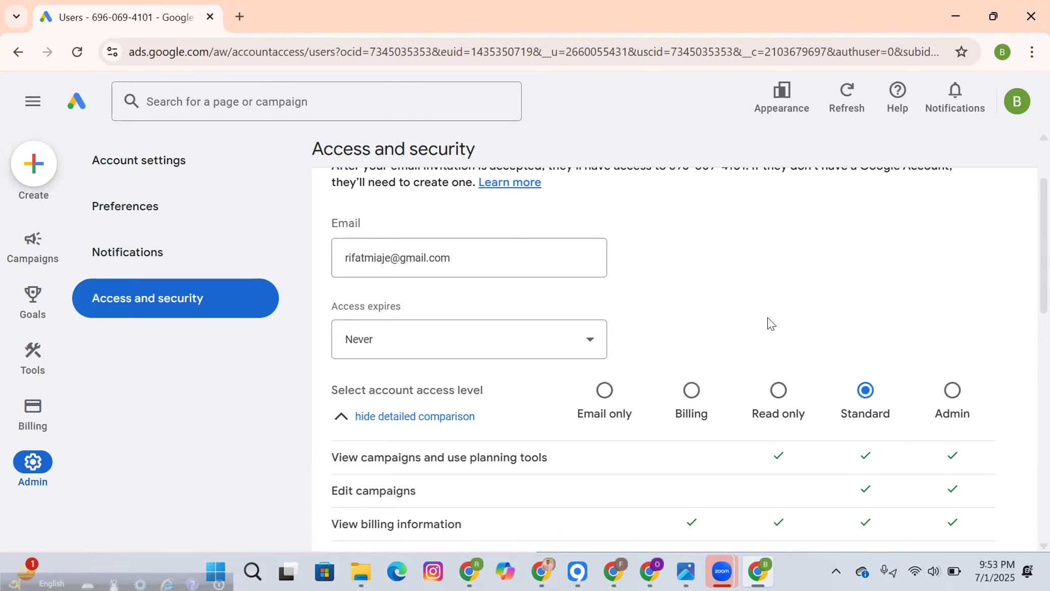
scroll(768, 324, "down", 3)
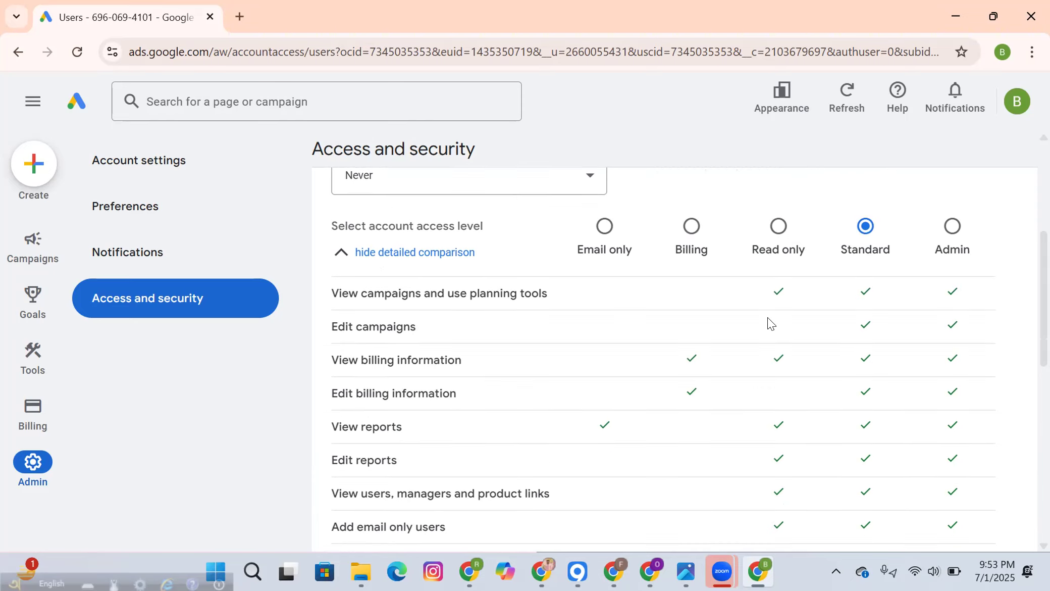
left_click(957, 228)
scroll(885, 347, "down", 3)
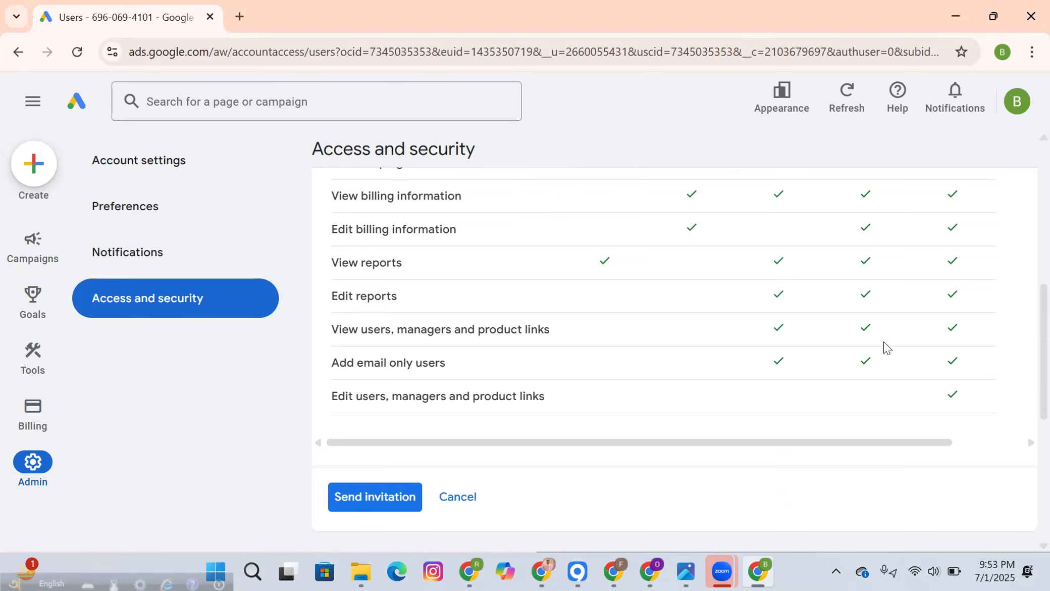
Step: Send the Admin access invitation from the invite form
left_click(402, 496)
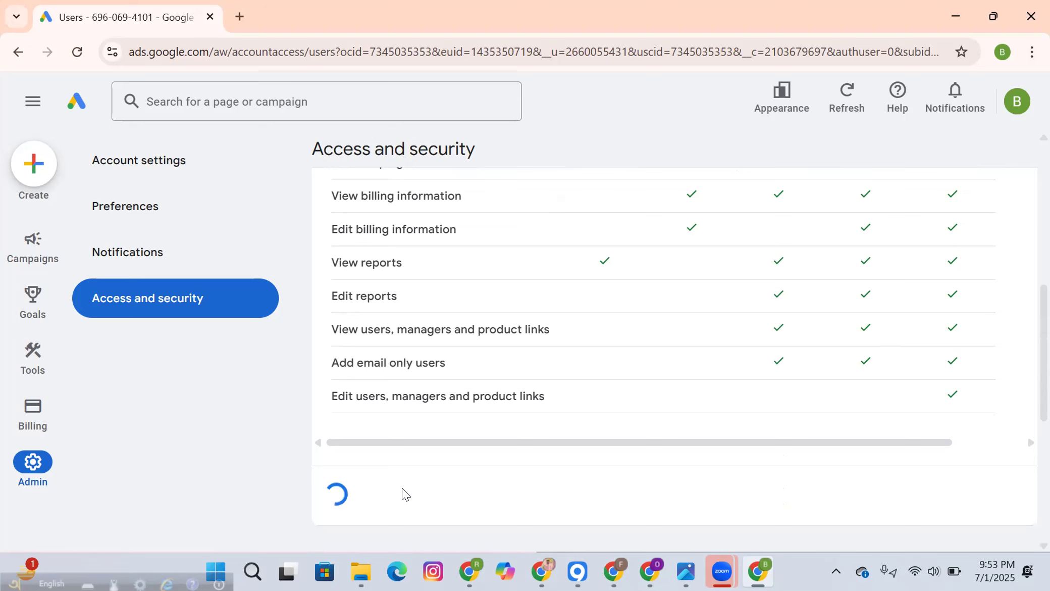
scroll(557, 418, "down", 3)
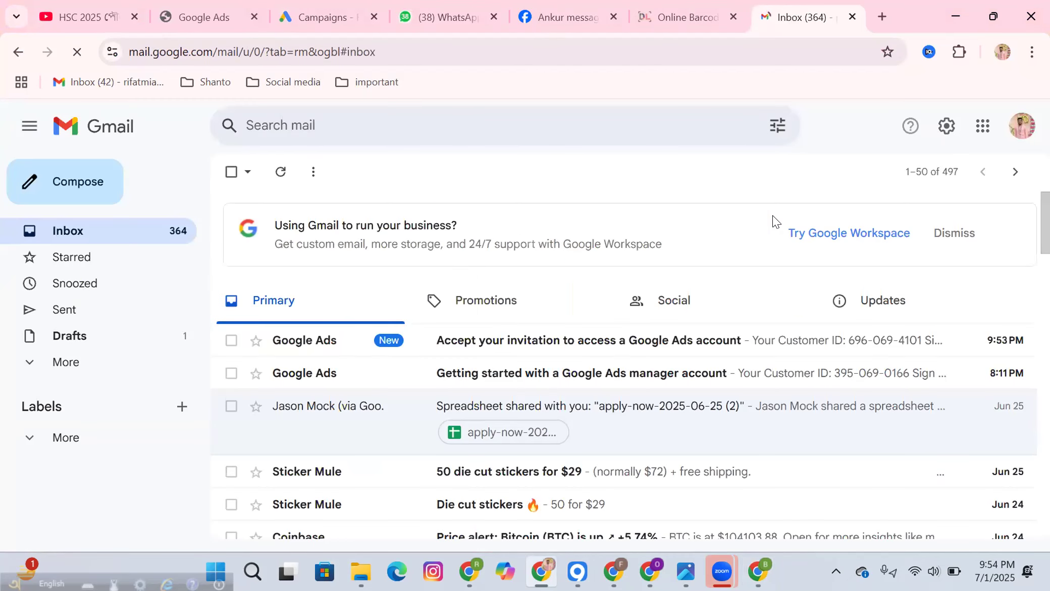
Step: Open the 'Accept your invitation to access a Google Ads account' e-mail and accept the invitation
left_click(656, 343)
scroll(655, 339, "down", 3)
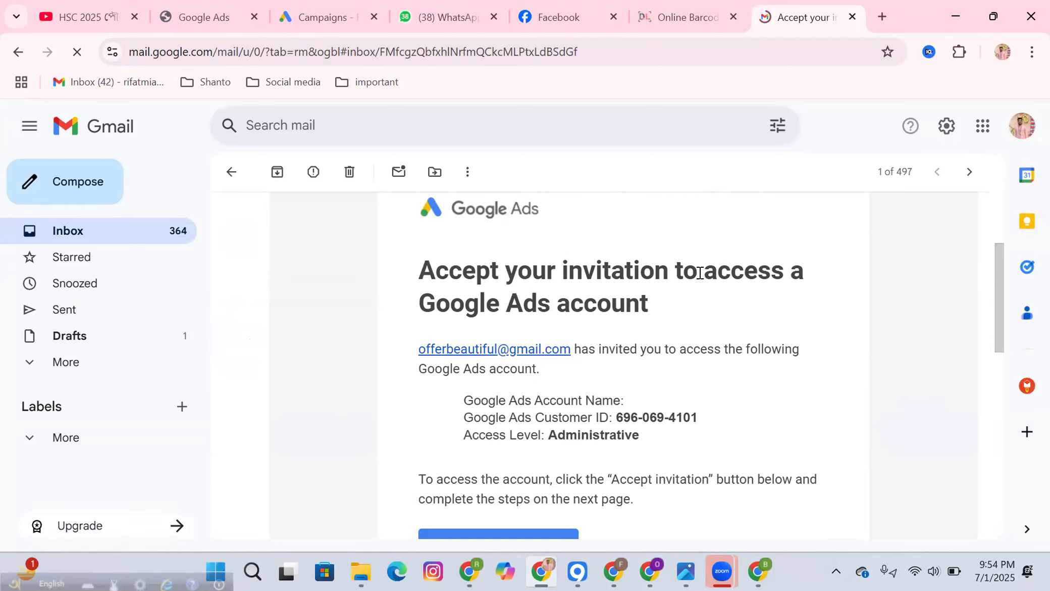
scroll(700, 273, "down", 3)
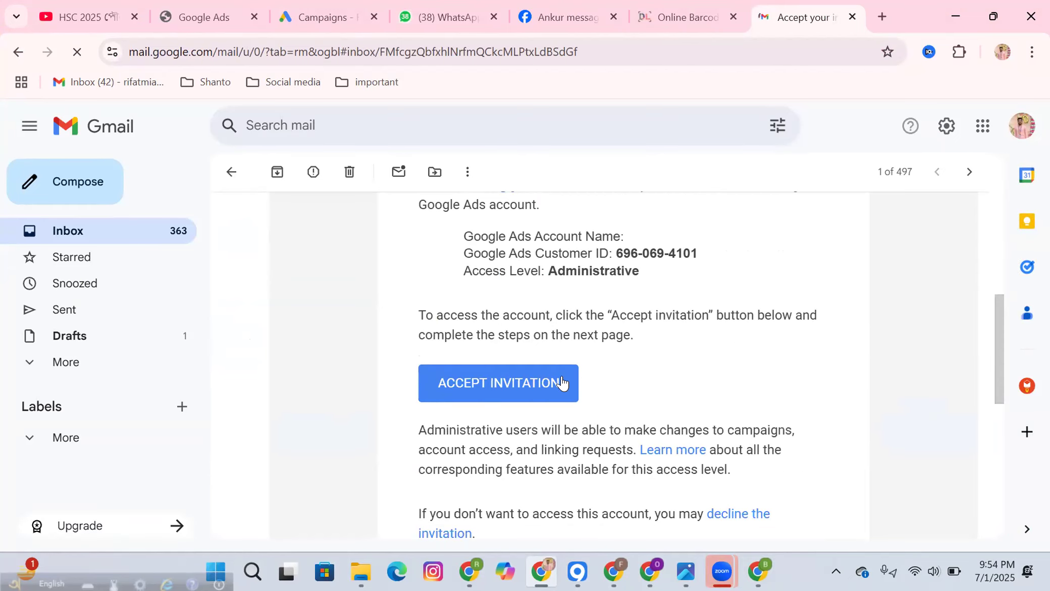
left_click(507, 389)
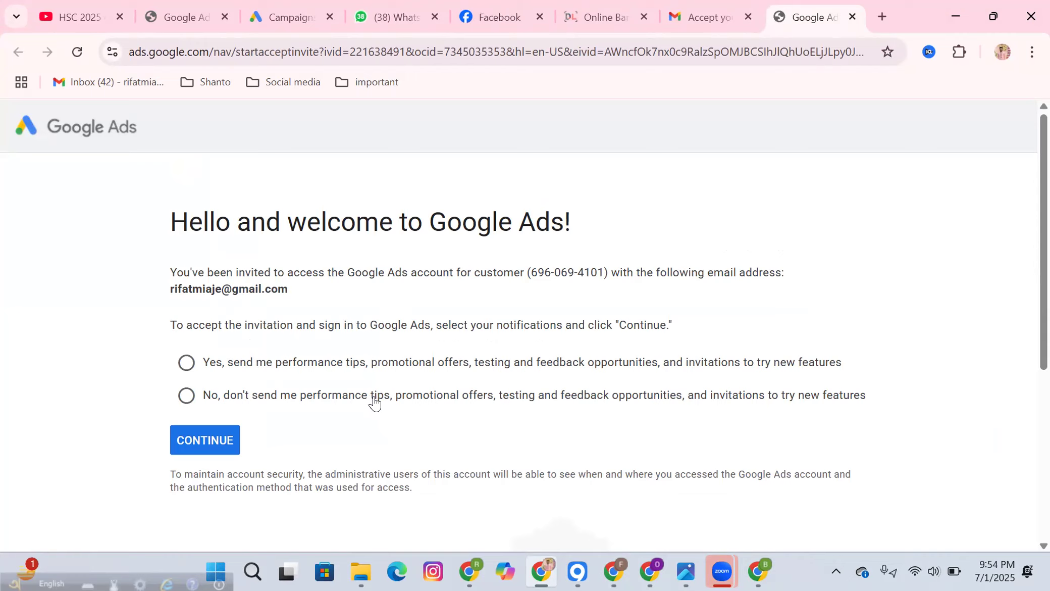
Step: Opt in to performance tips, finish accepting the invitation, and go to the Admin settings
left_click(186, 363)
left_click(204, 440)
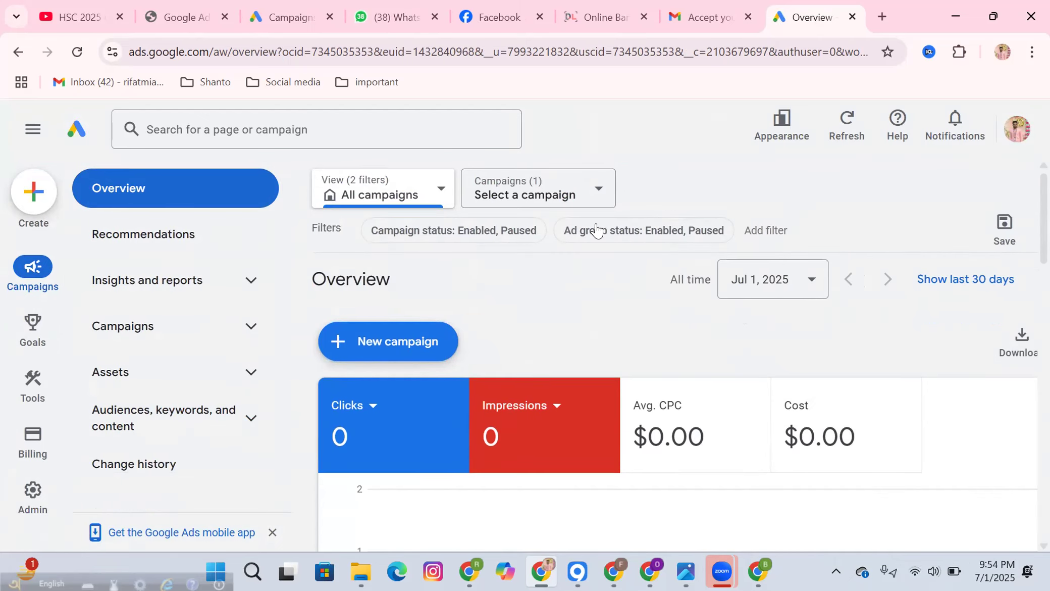
mouse_move(750, 563)
scroll(542, 278, "down", 3)
scroll(550, 324, "up", 3)
mouse_move(33, 500)
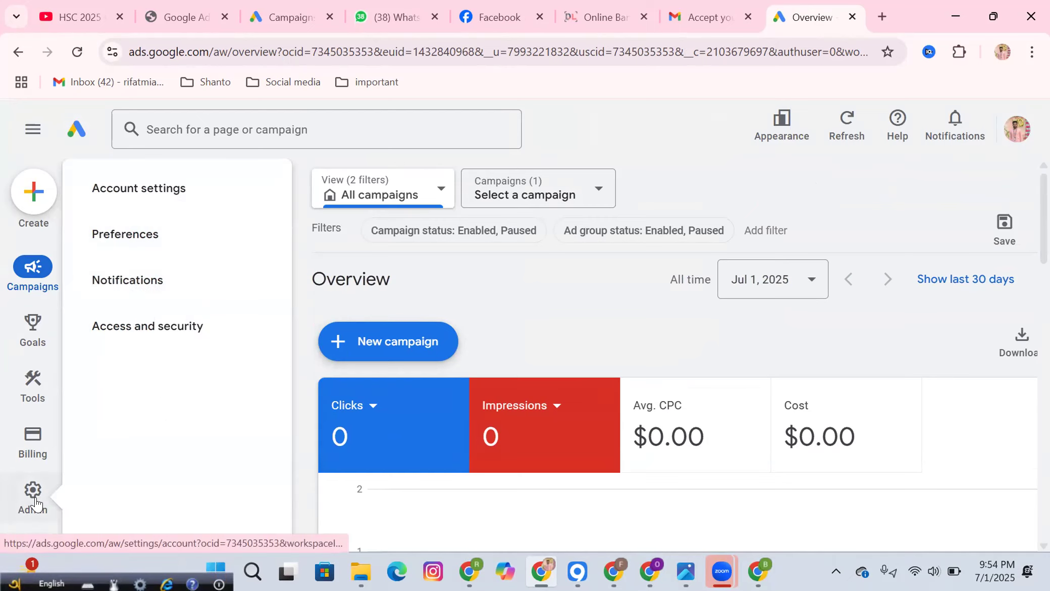
left_click(35, 501)
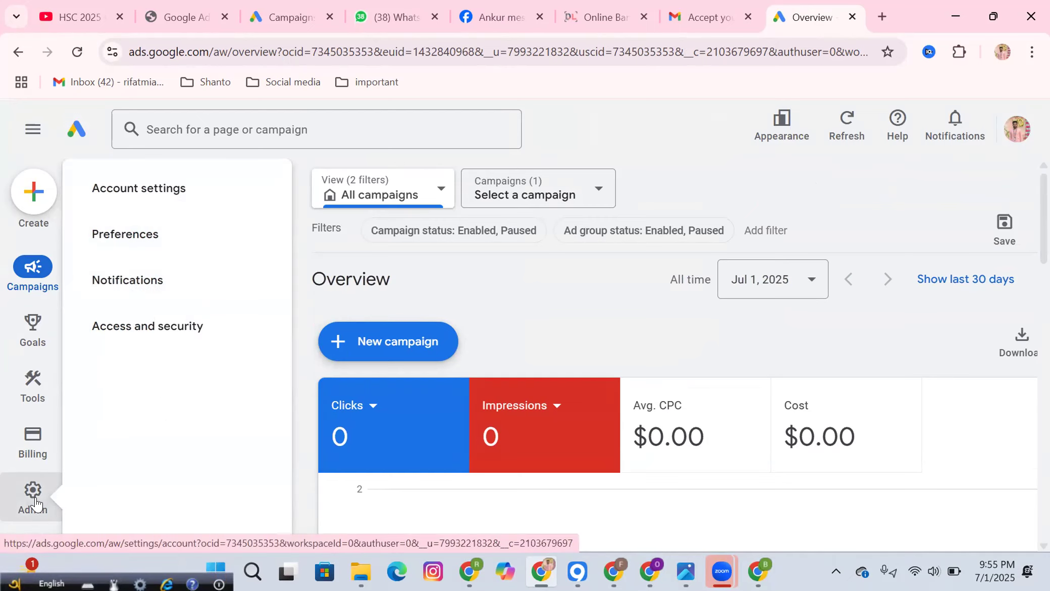
Step: Open Access and security to view the Users table with two Never-expiring Admin users
left_click(178, 328)
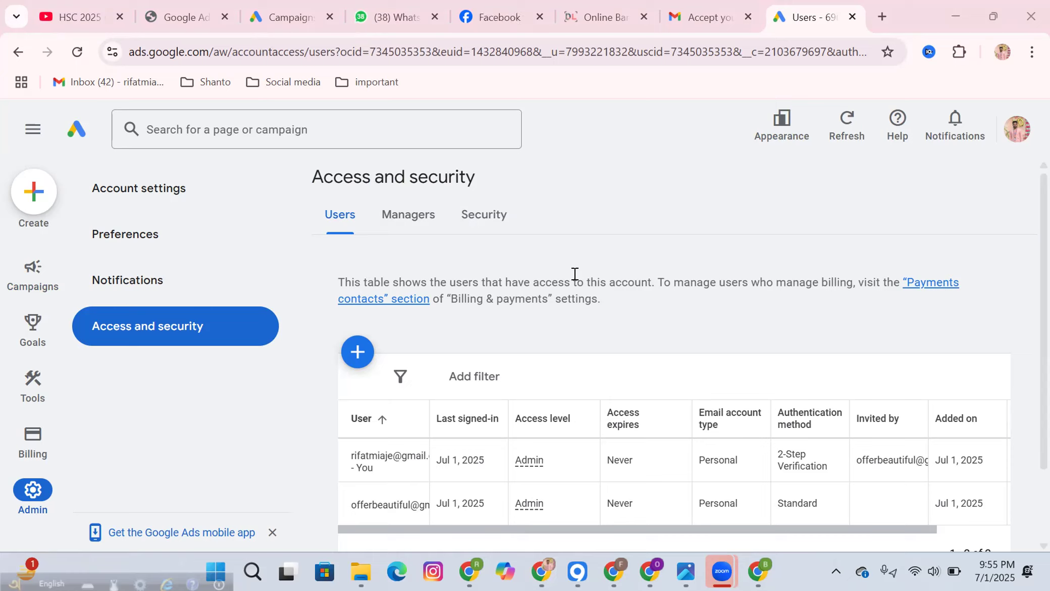
scroll(816, 379, "down", 2)
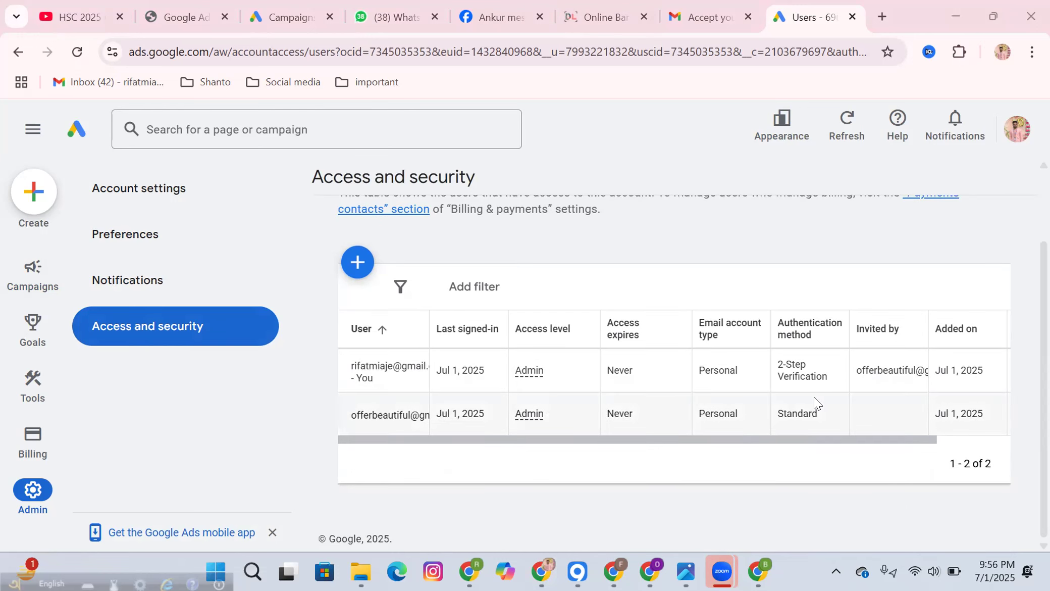
Step: Scroll the Users table sideways and back, then switch to the inviting account's window
left_click_drag(809, 441, 875, 445)
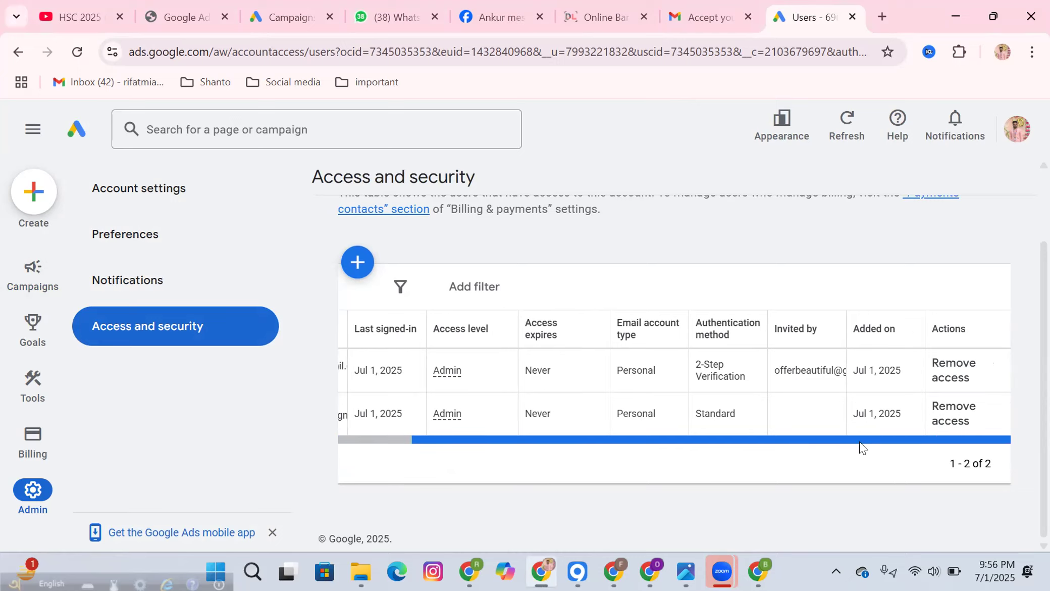
left_click_drag(860, 445, 789, 457)
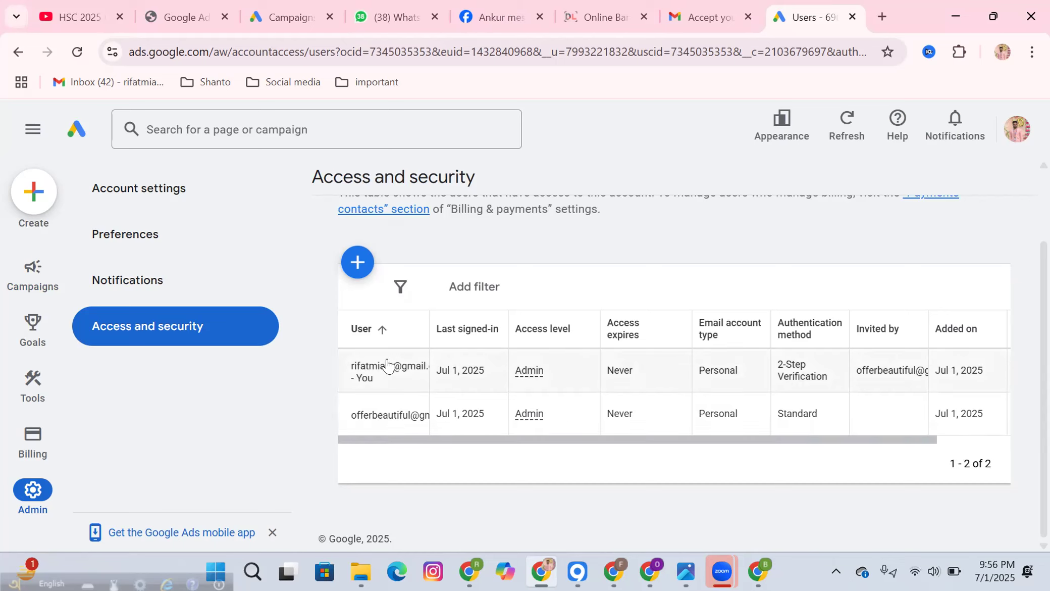
scroll(388, 364, "up", 2)
scroll(387, 364, "down", 2)
key("alt+Tab")
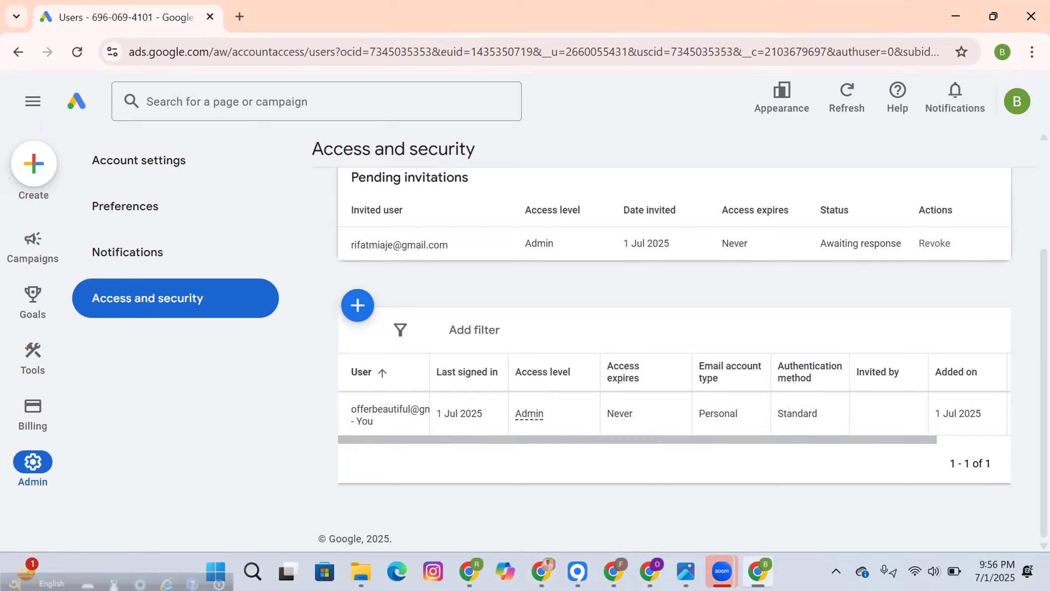
Step: Switch between both Chrome windows, checking the signed-in account, ending on the two-user Users table
left_click(588, 439)
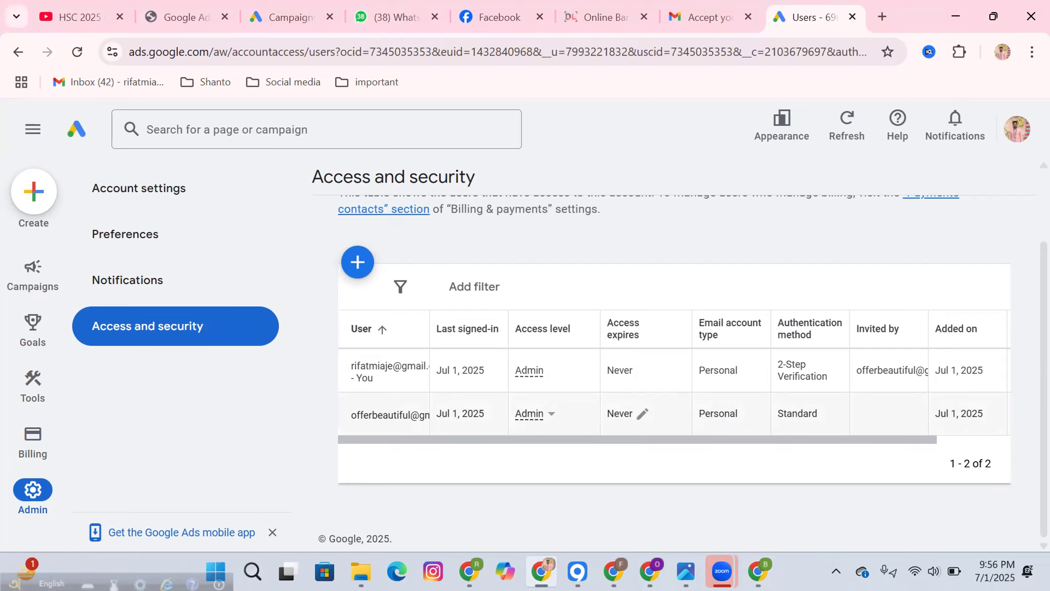
left_click(1017, 129)
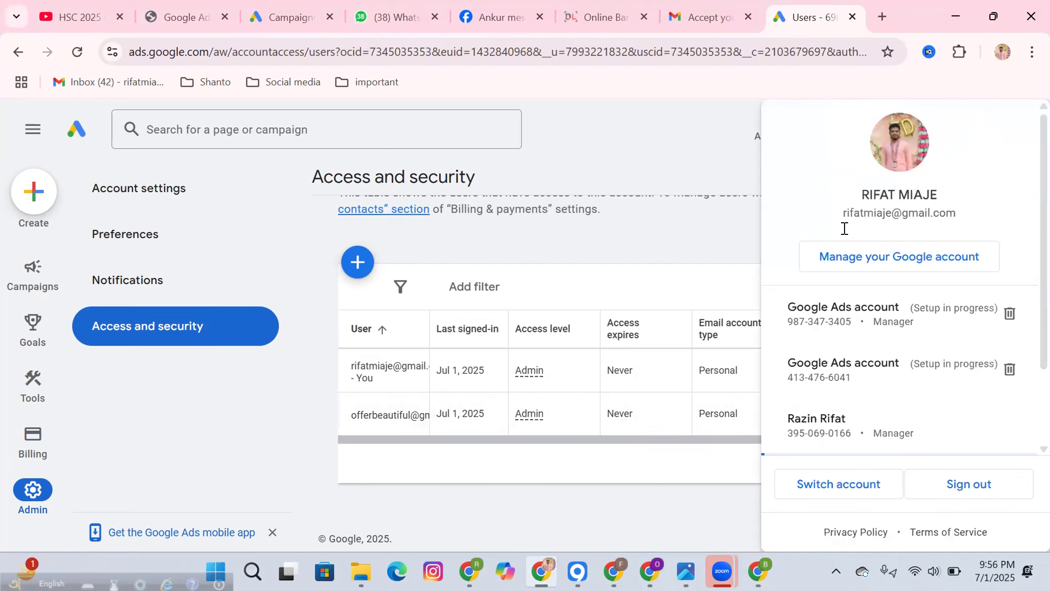
left_click(685, 176)
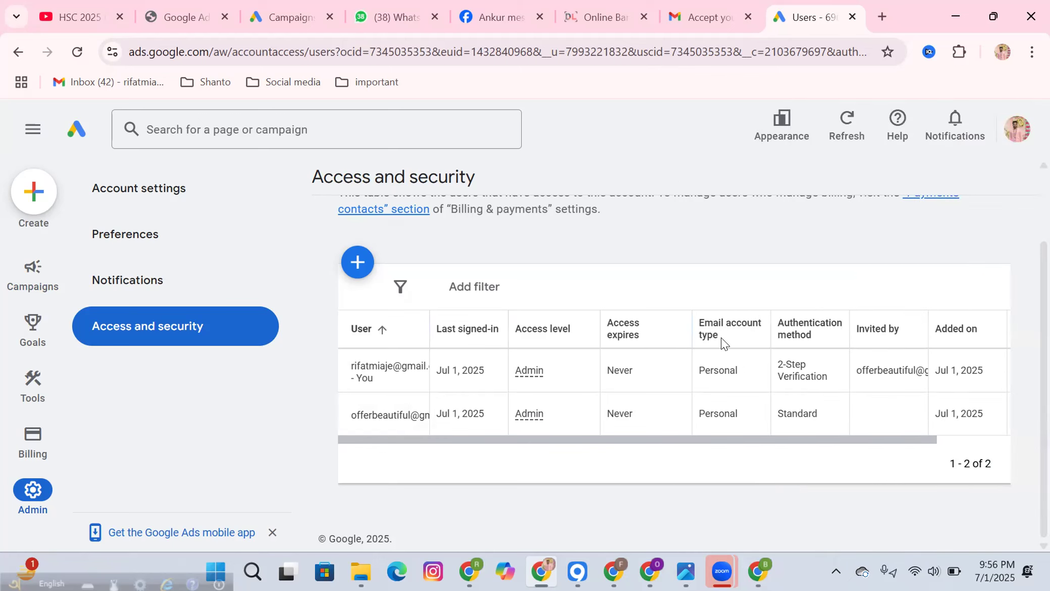
left_click(758, 570)
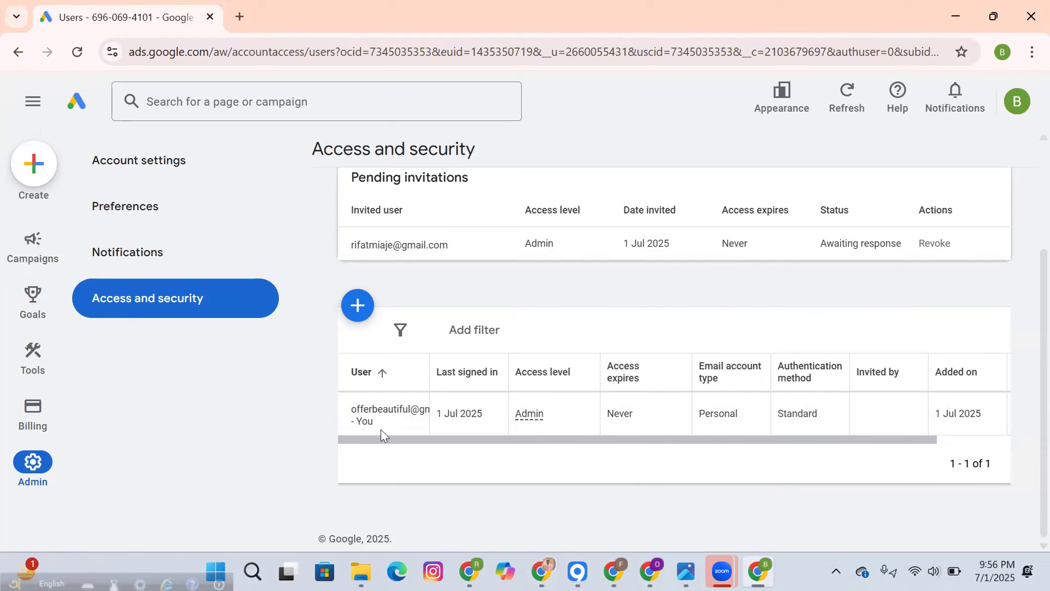
key("alt+Tab")
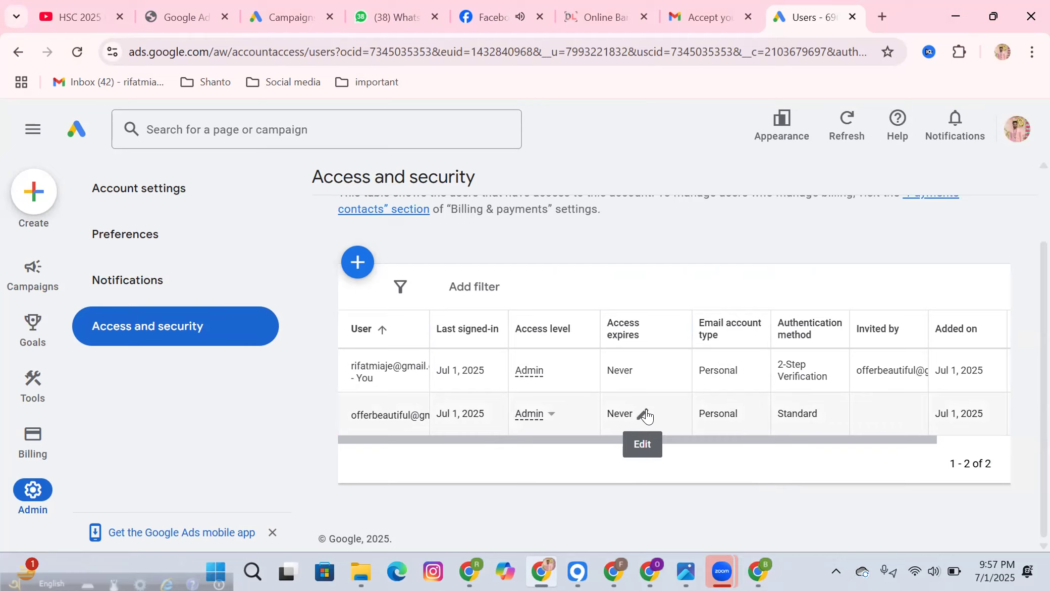
left_click(758, 570)
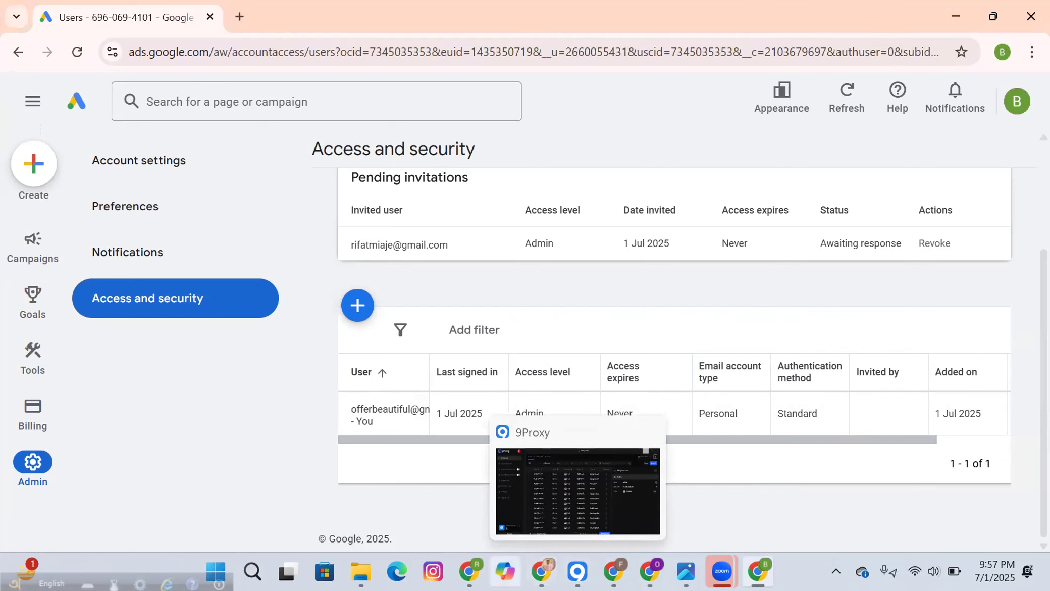
left_click(542, 570)
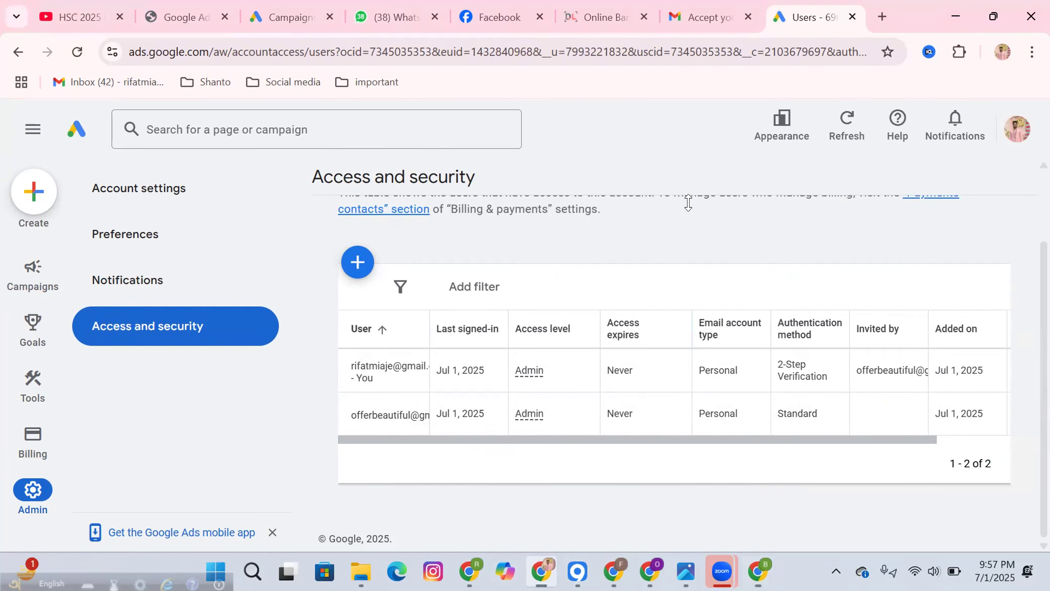